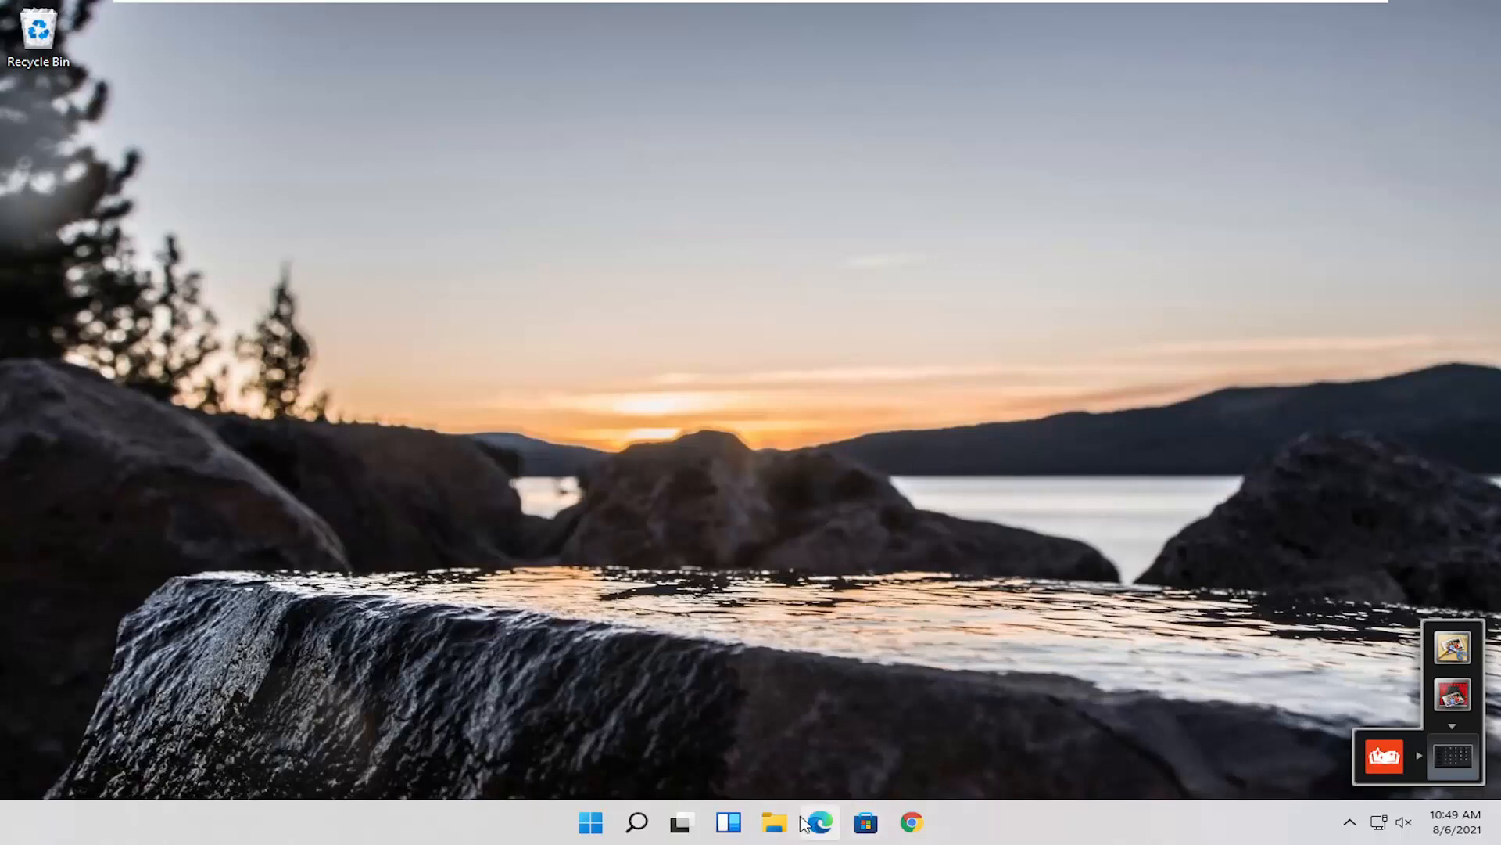
Step: Open Firefox and go to the majorgeeks.com download page for Darik's Boot and Nuke
click(637, 822)
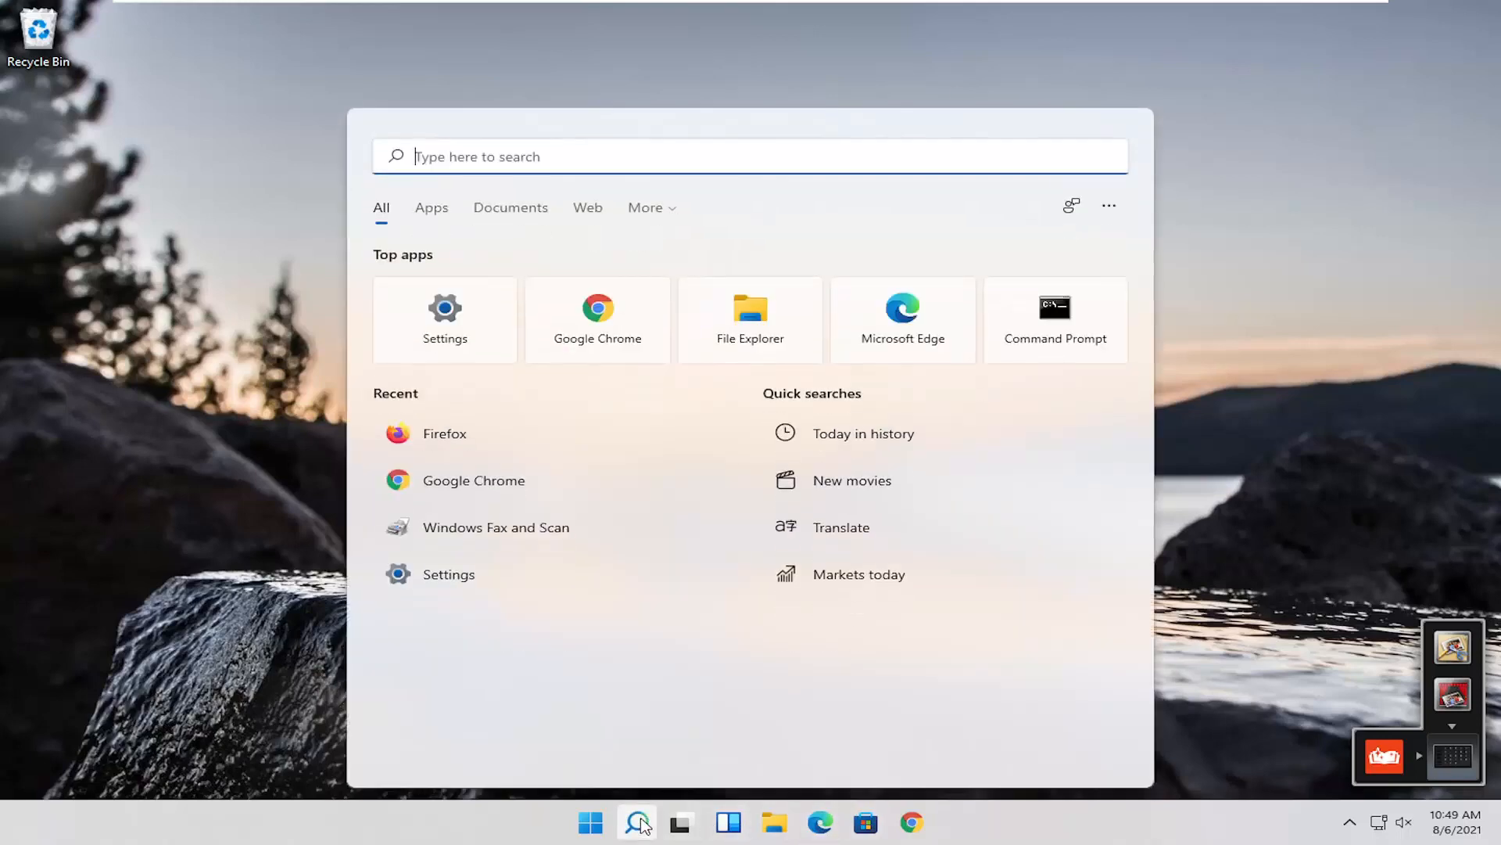
text(fire)
key(Return)
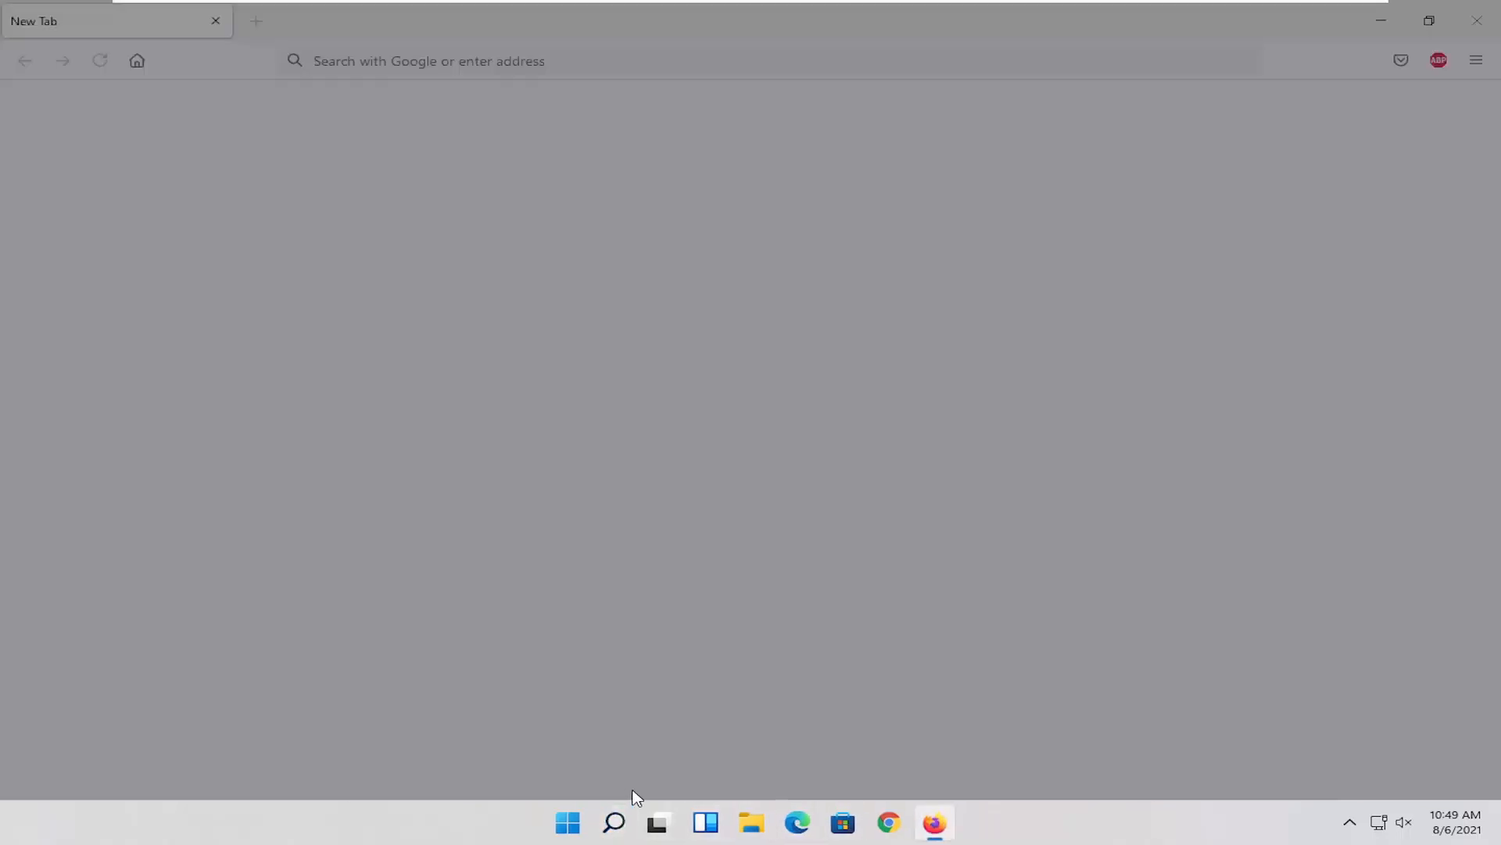
click(878, 225)
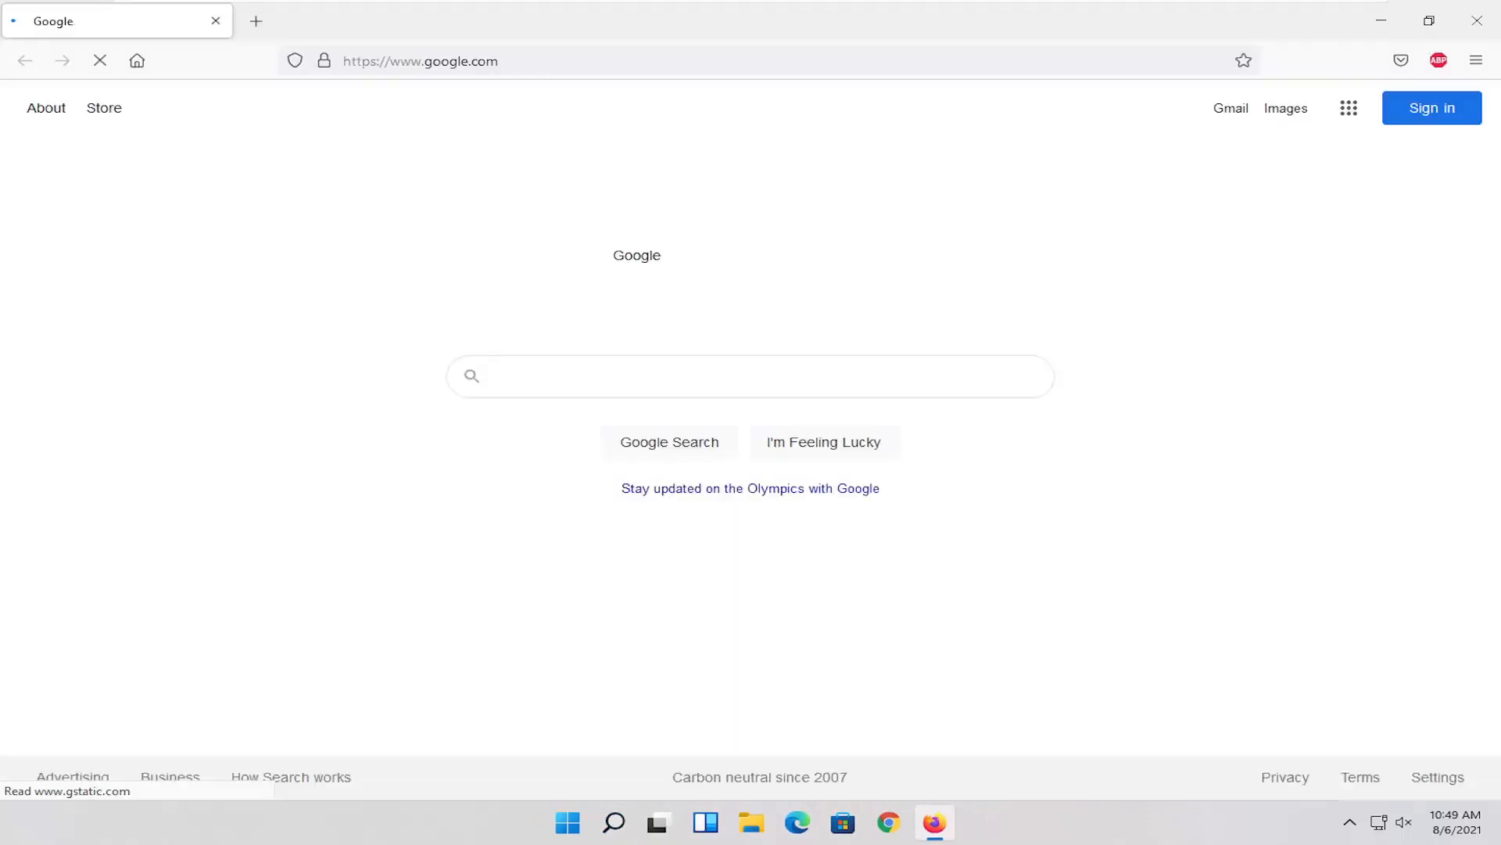
click(422, 61)
text(https://www.majorgeeks.com/files/details/dariks_boot_and_nuke.html)
key(Return)
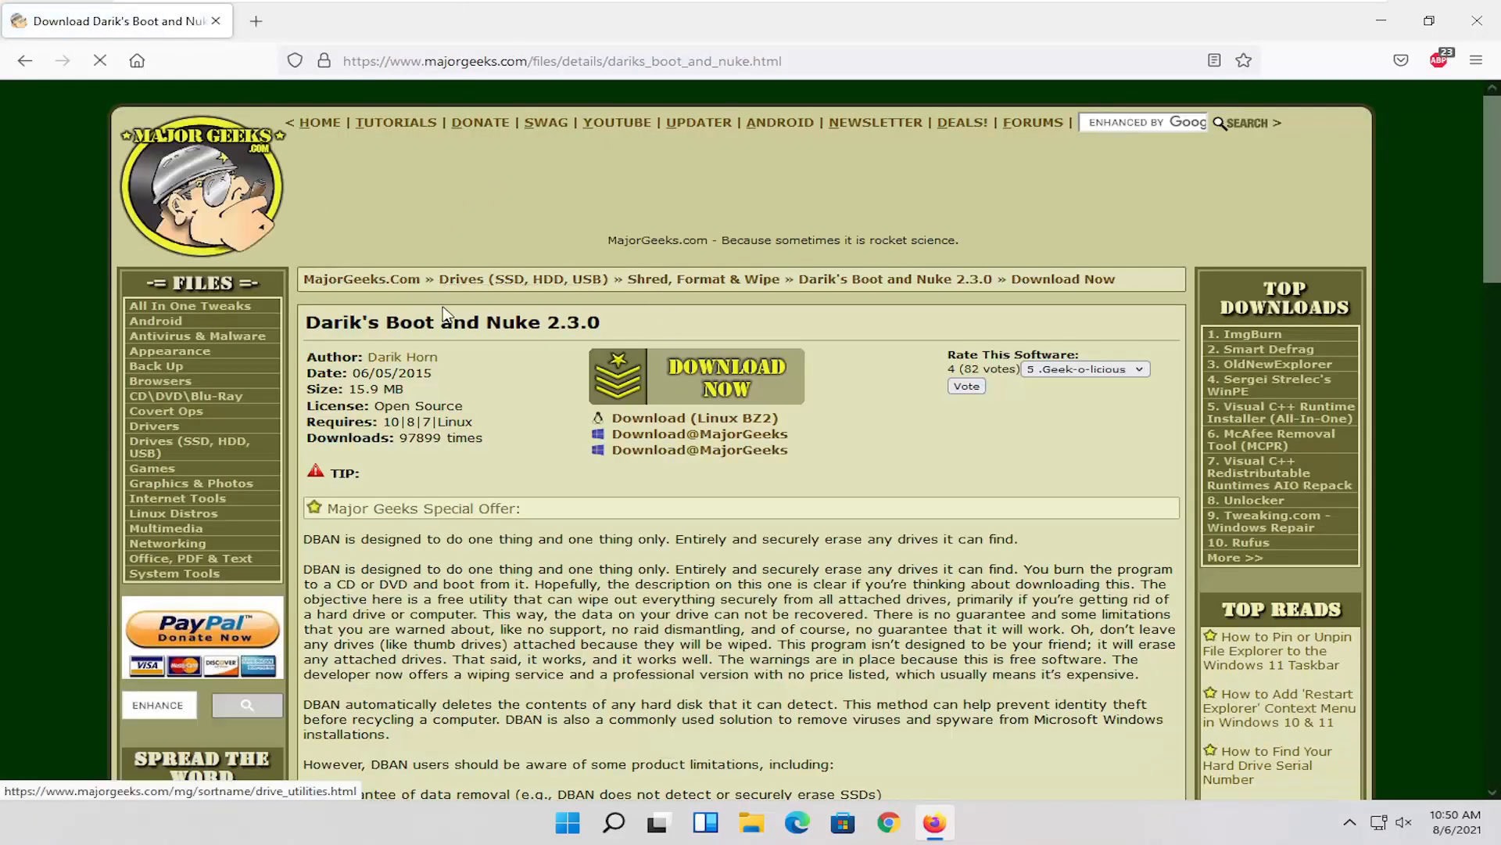
Step: Download Darik's Boot and Nuke 2.3.0 from the page and save the file dban-2.3.0_i586.iso
scroll(417, 332, down, 1)
scroll(477, 320, down, 1)
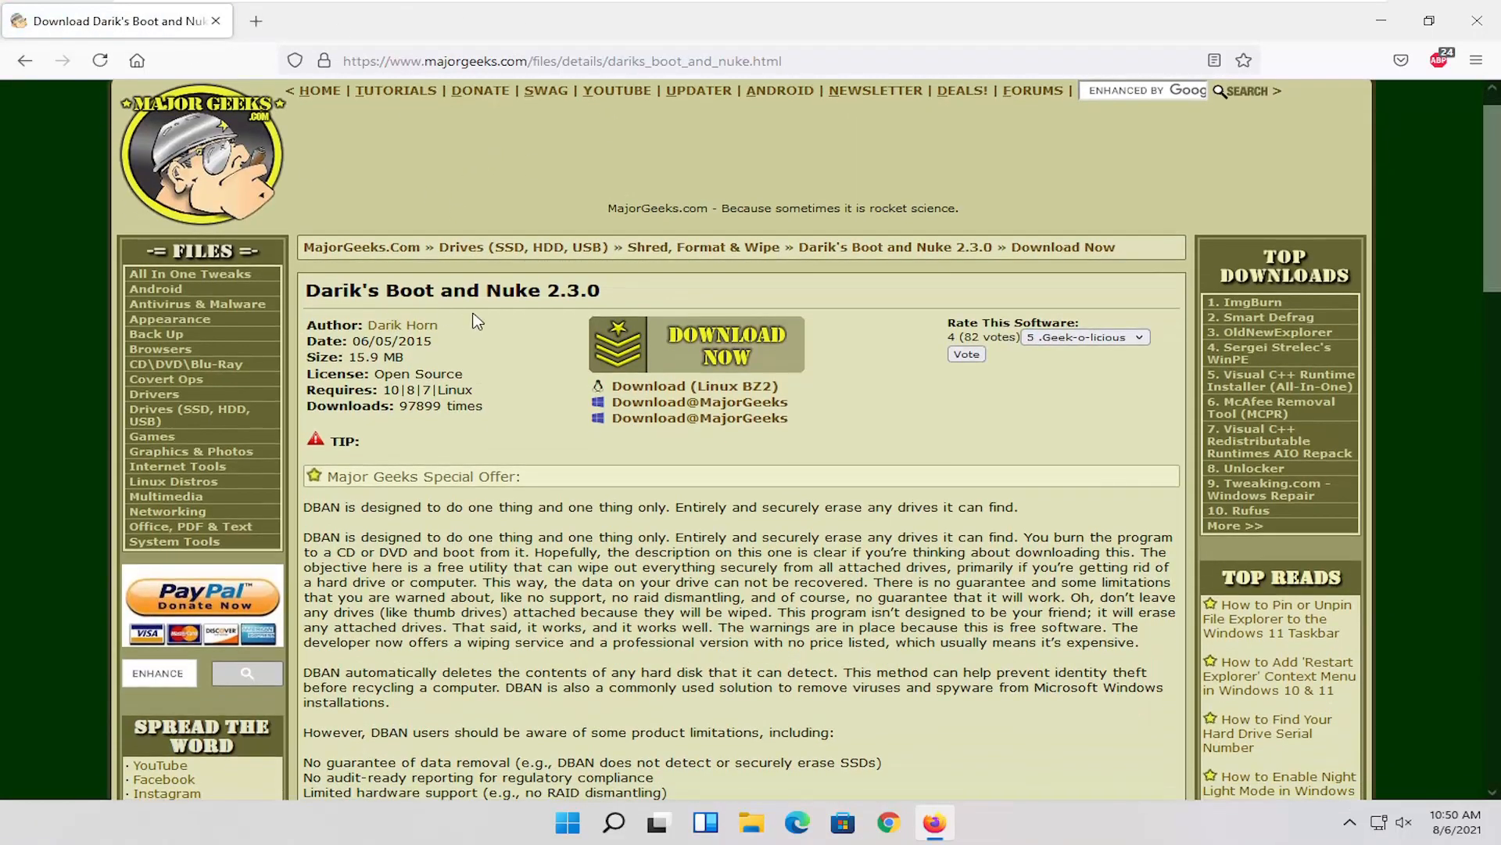
scroll(538, 262, down, 1)
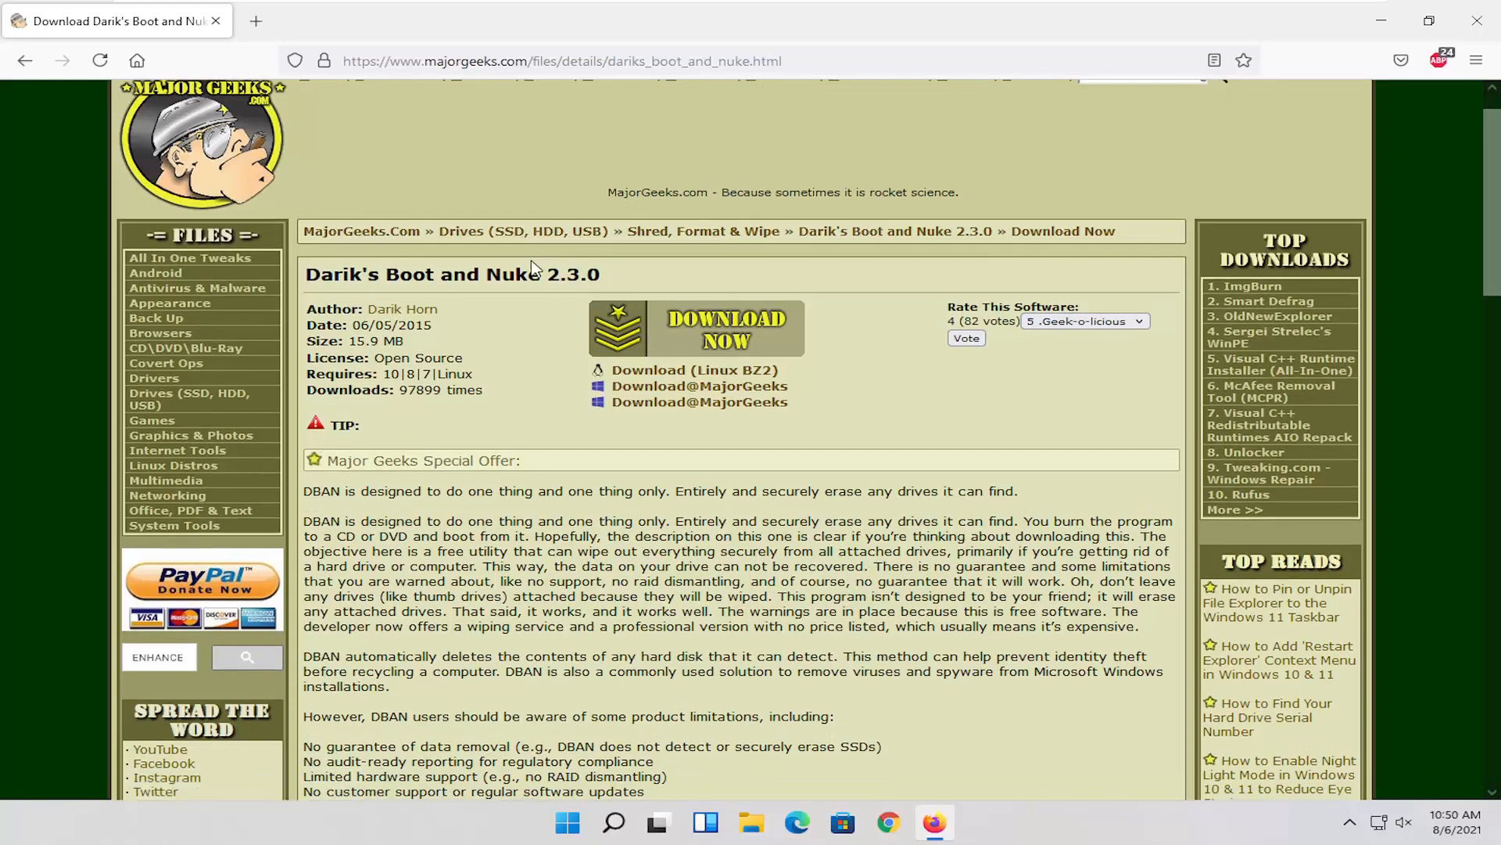
scroll(512, 320, down, 3)
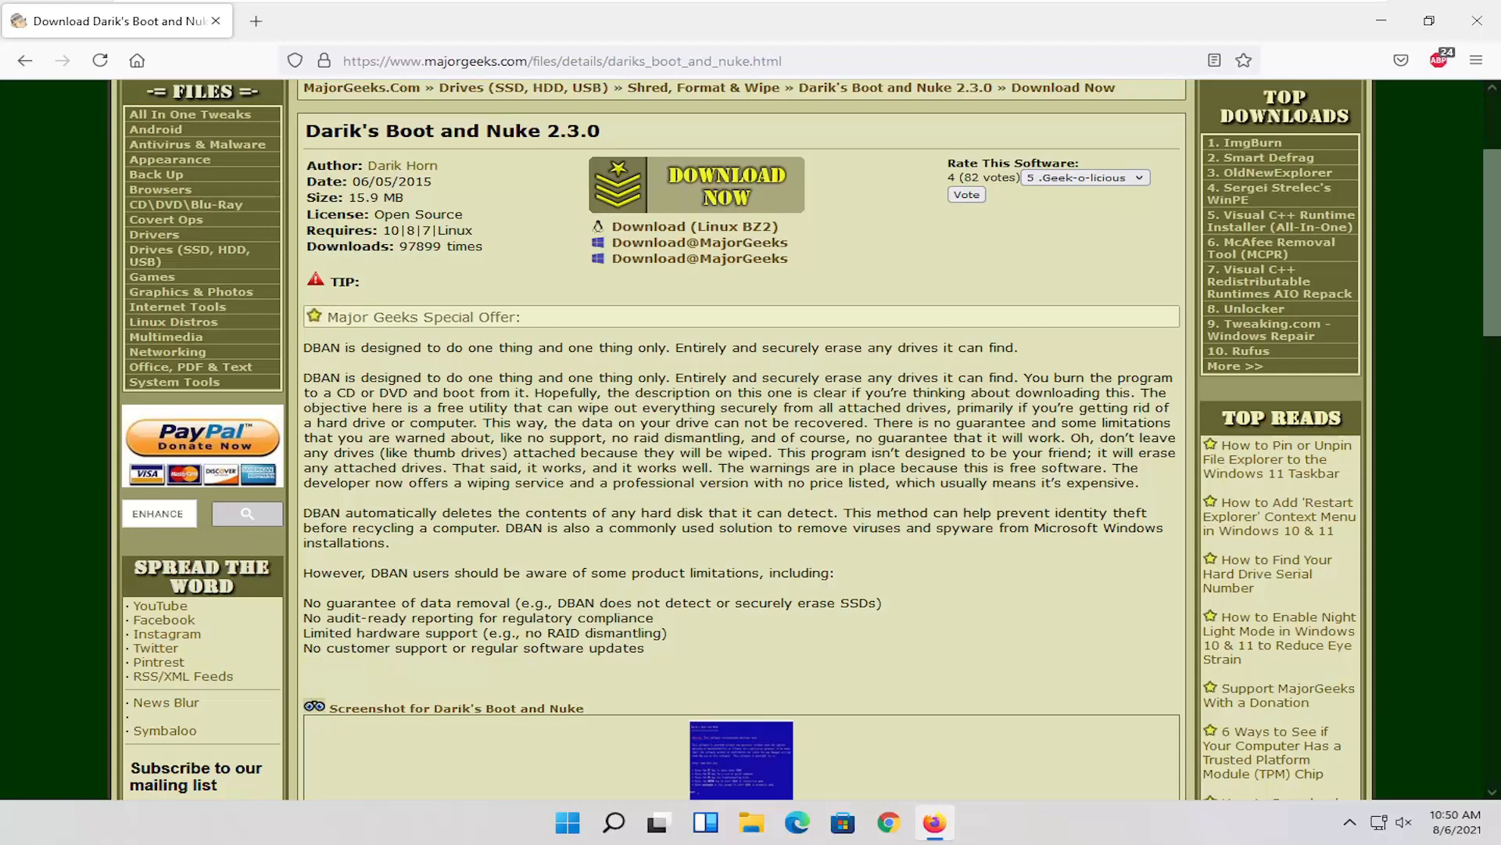
scroll(886, 492, down, 2)
scroll(887, 492, up, 3)
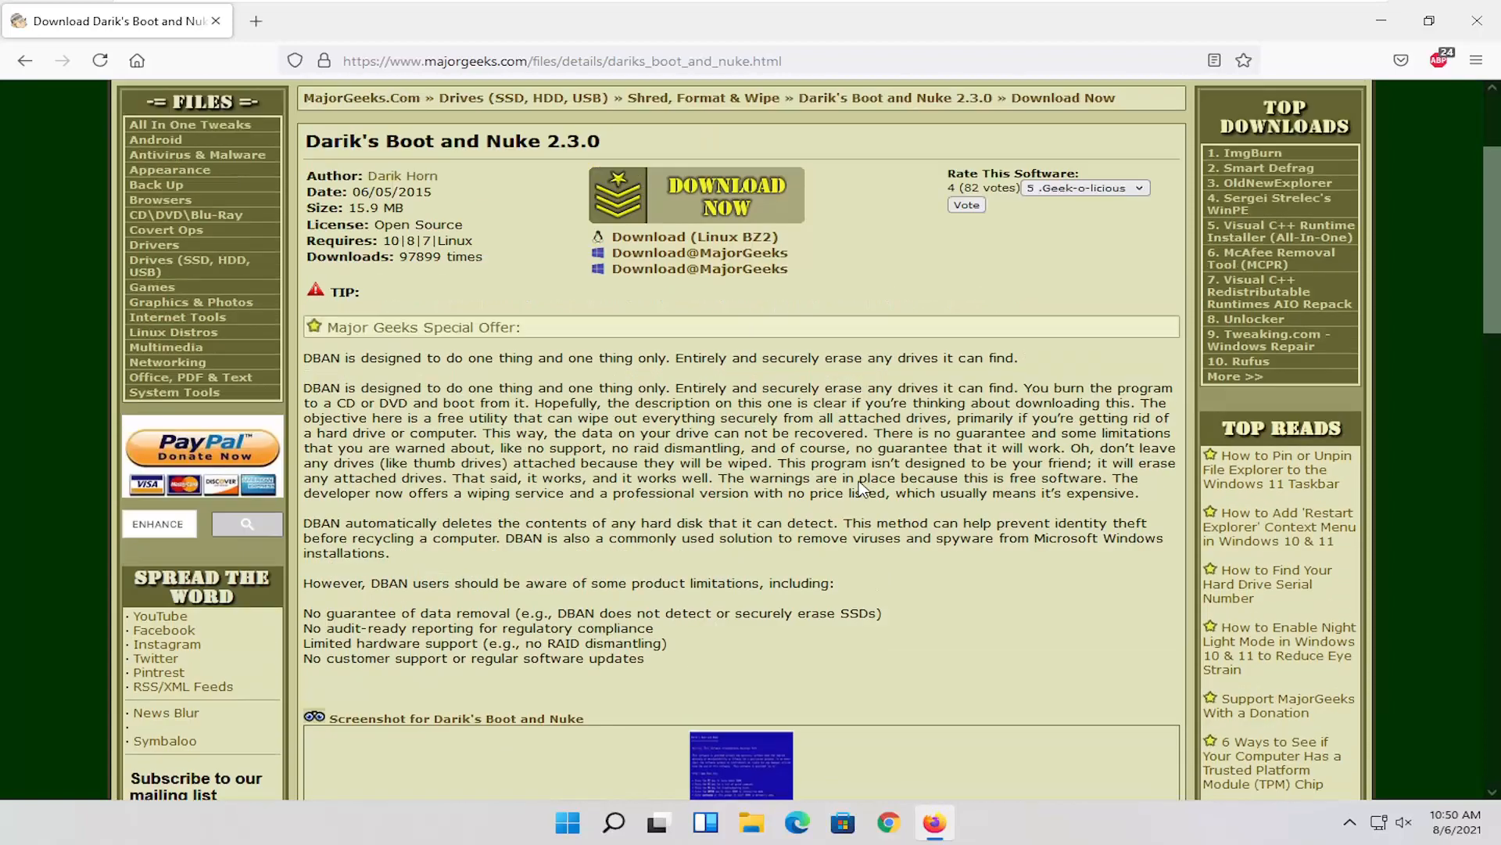
click(708, 226)
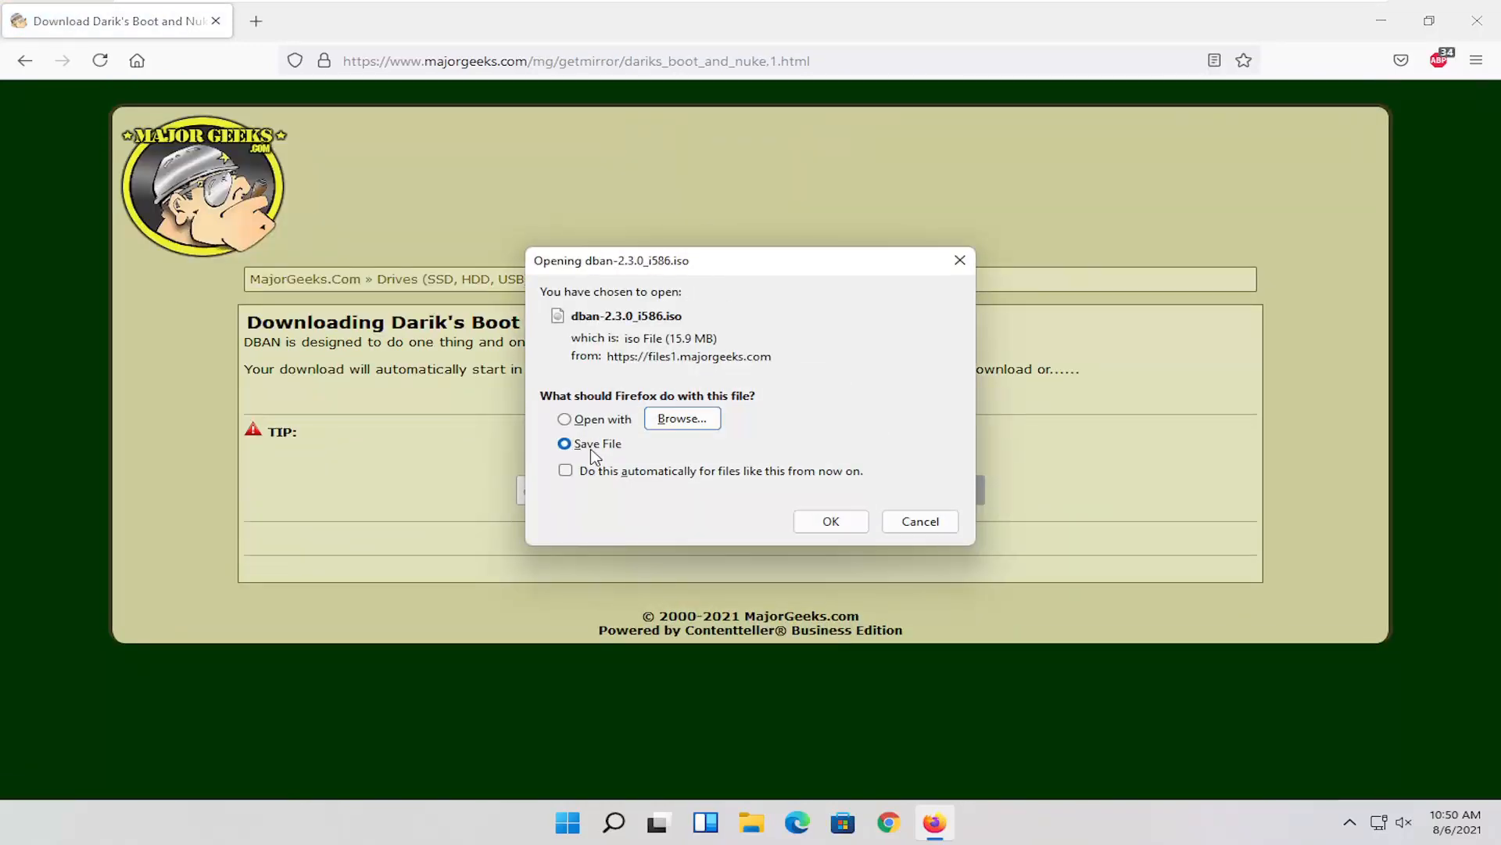
click(831, 521)
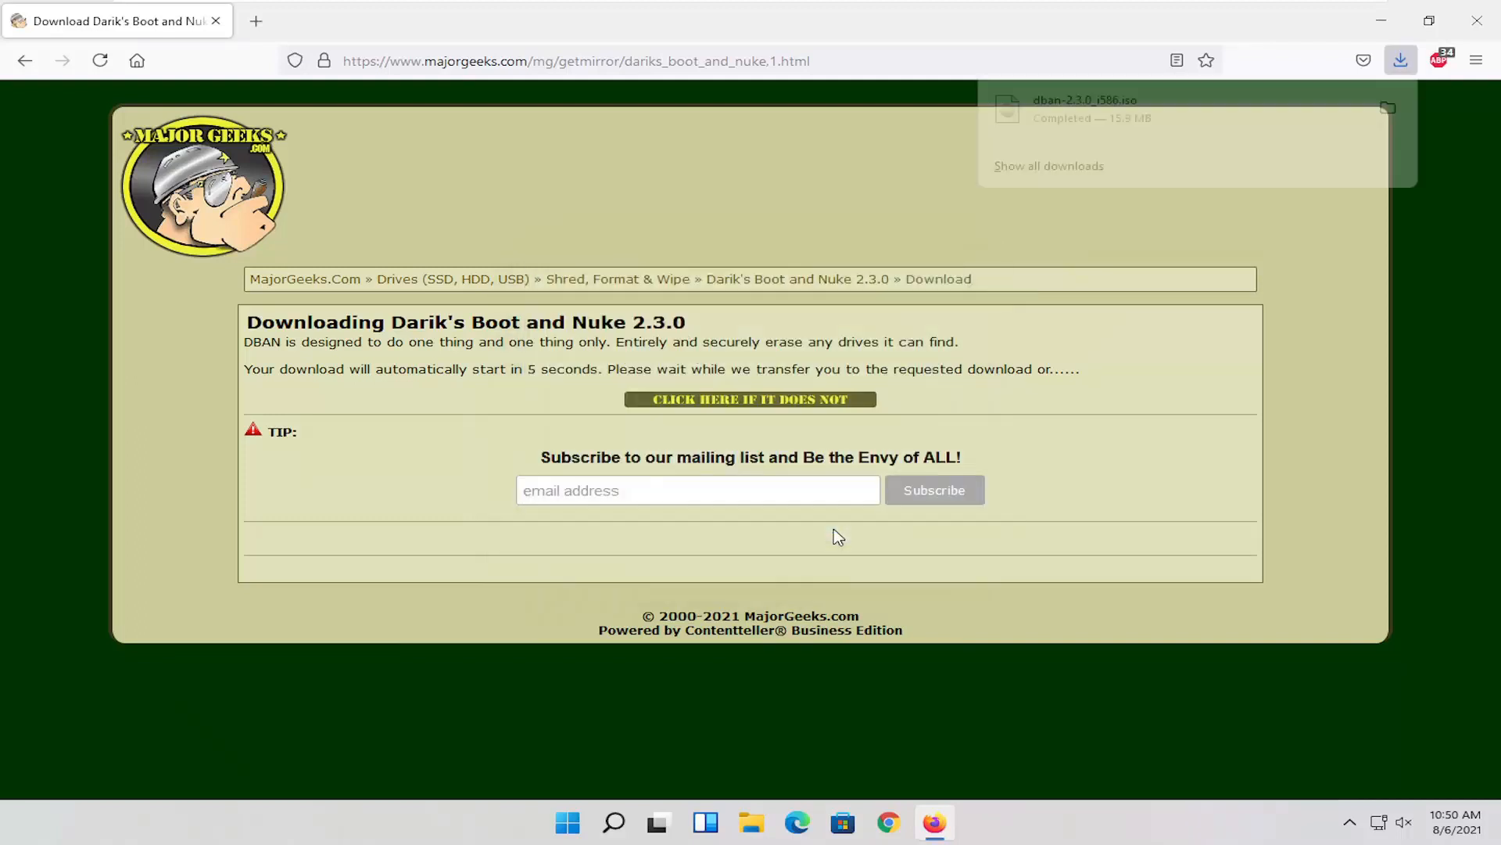
Step: Move dban-2.3.0_i586 from the Downloads folder to the desktop, close the folder and place the file's icon below the Recycle Bin
click(1388, 109)
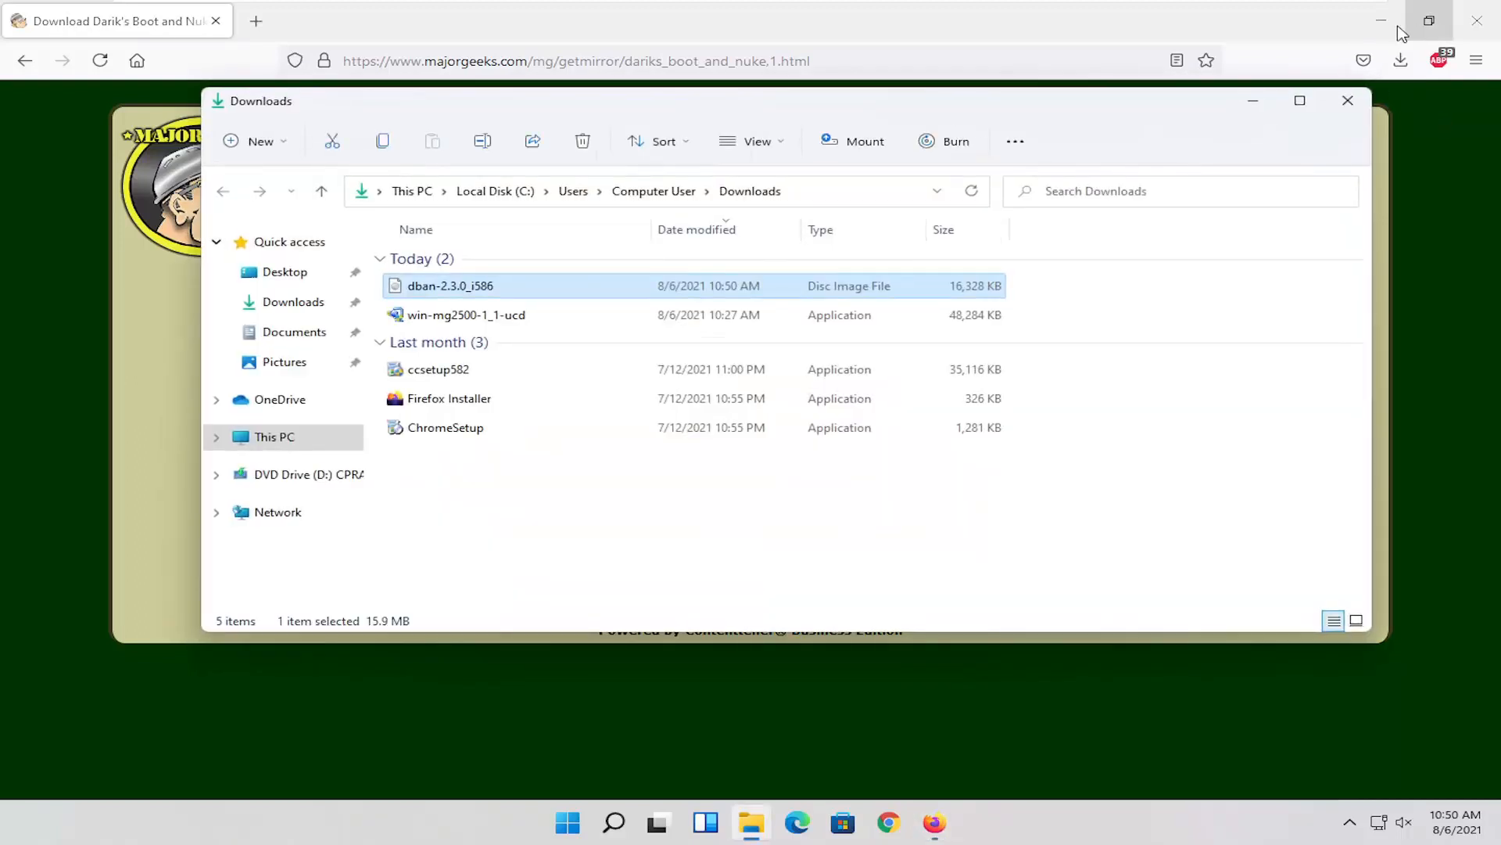
click(1381, 20)
drag(438, 286, 86, 227)
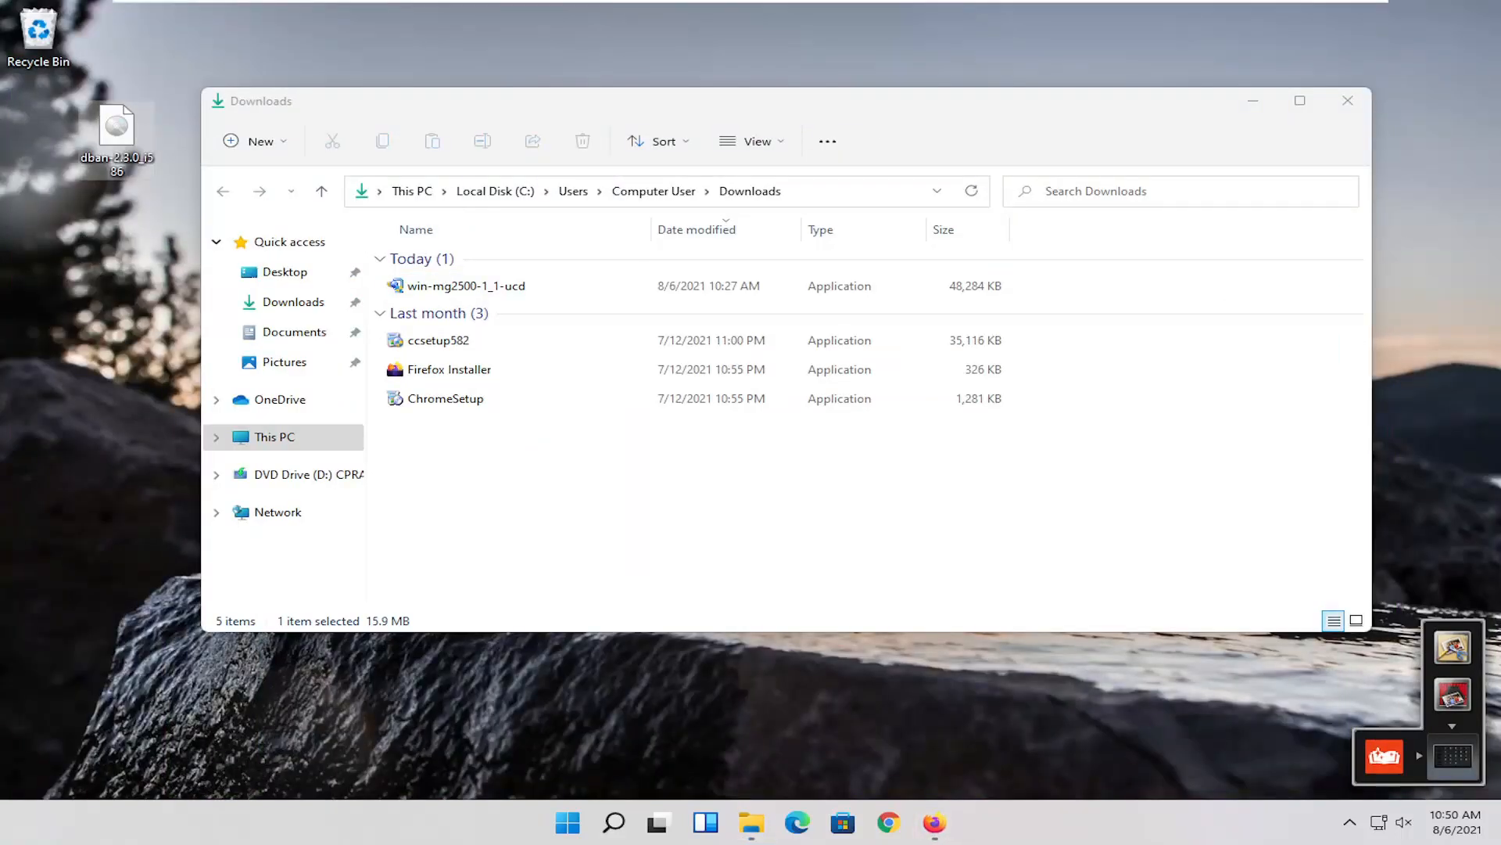
click(1347, 102)
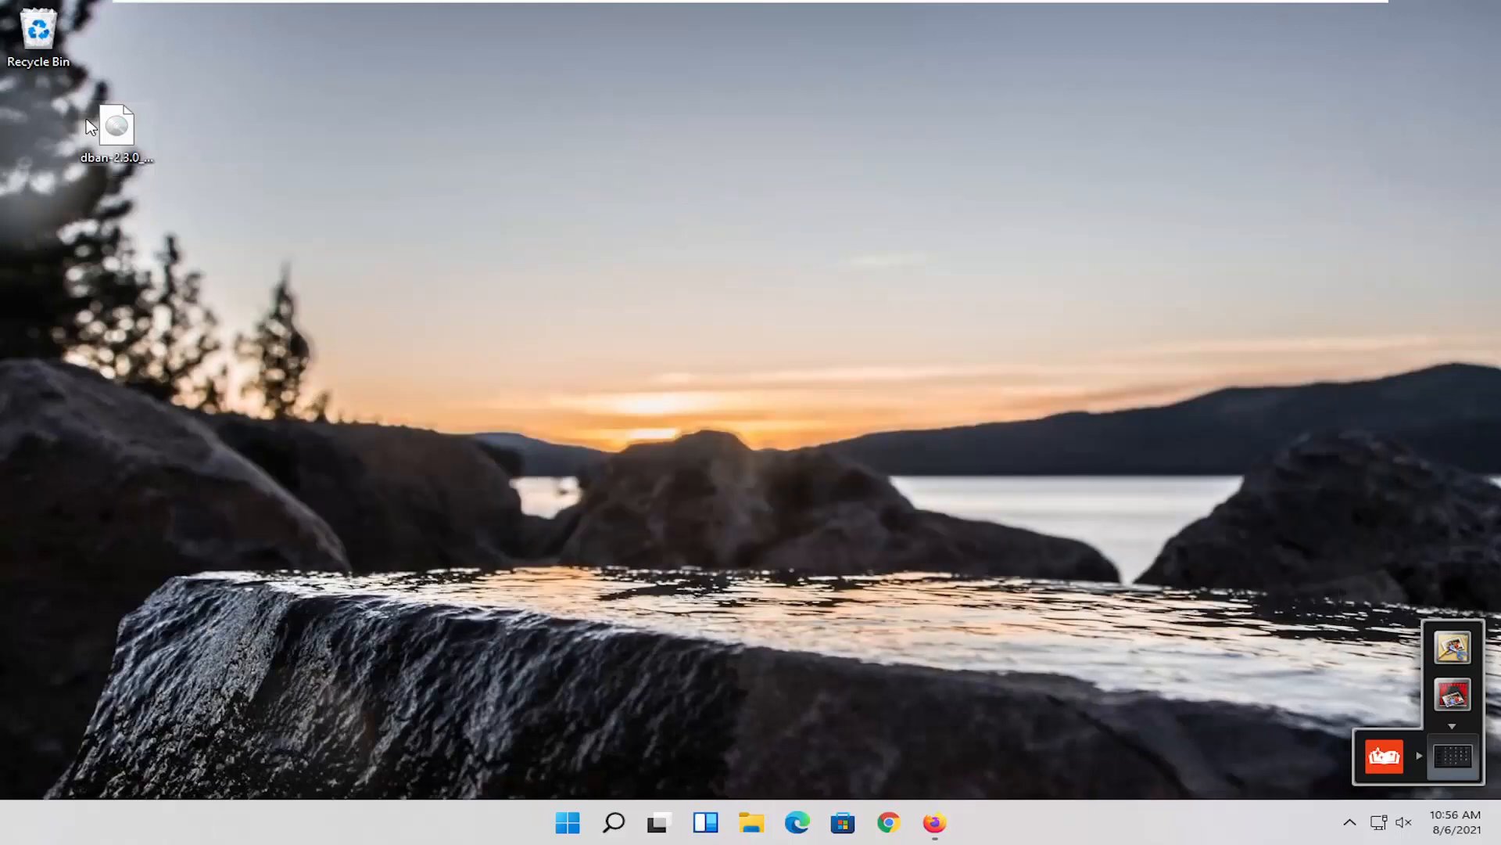
drag(109, 129, 67, 122)
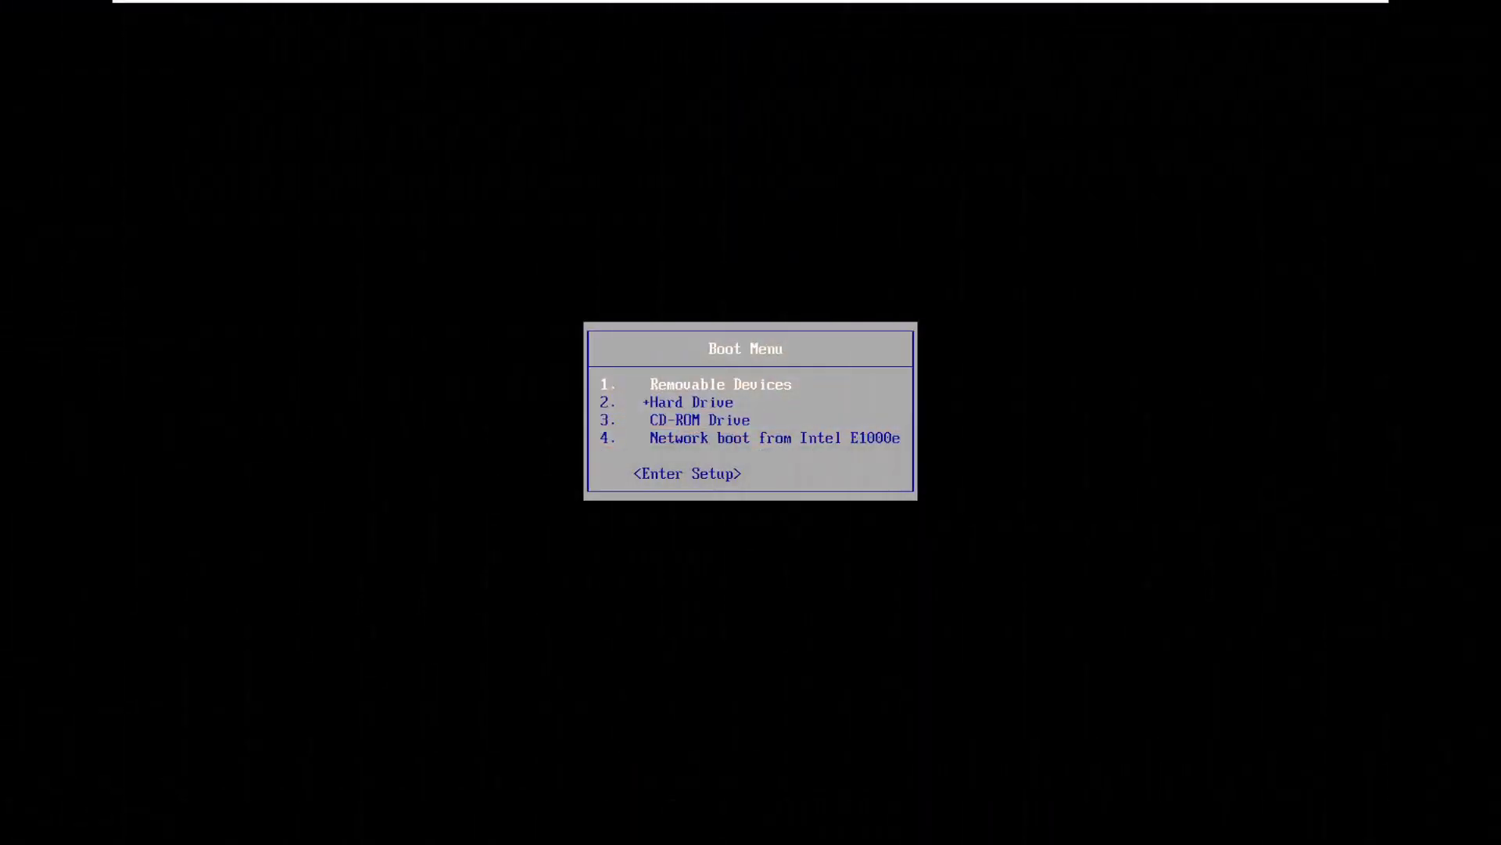
Step: Boot the computer from the CD-ROM Drive and start DBAN in interactive mode
key(Down)
key(Down)
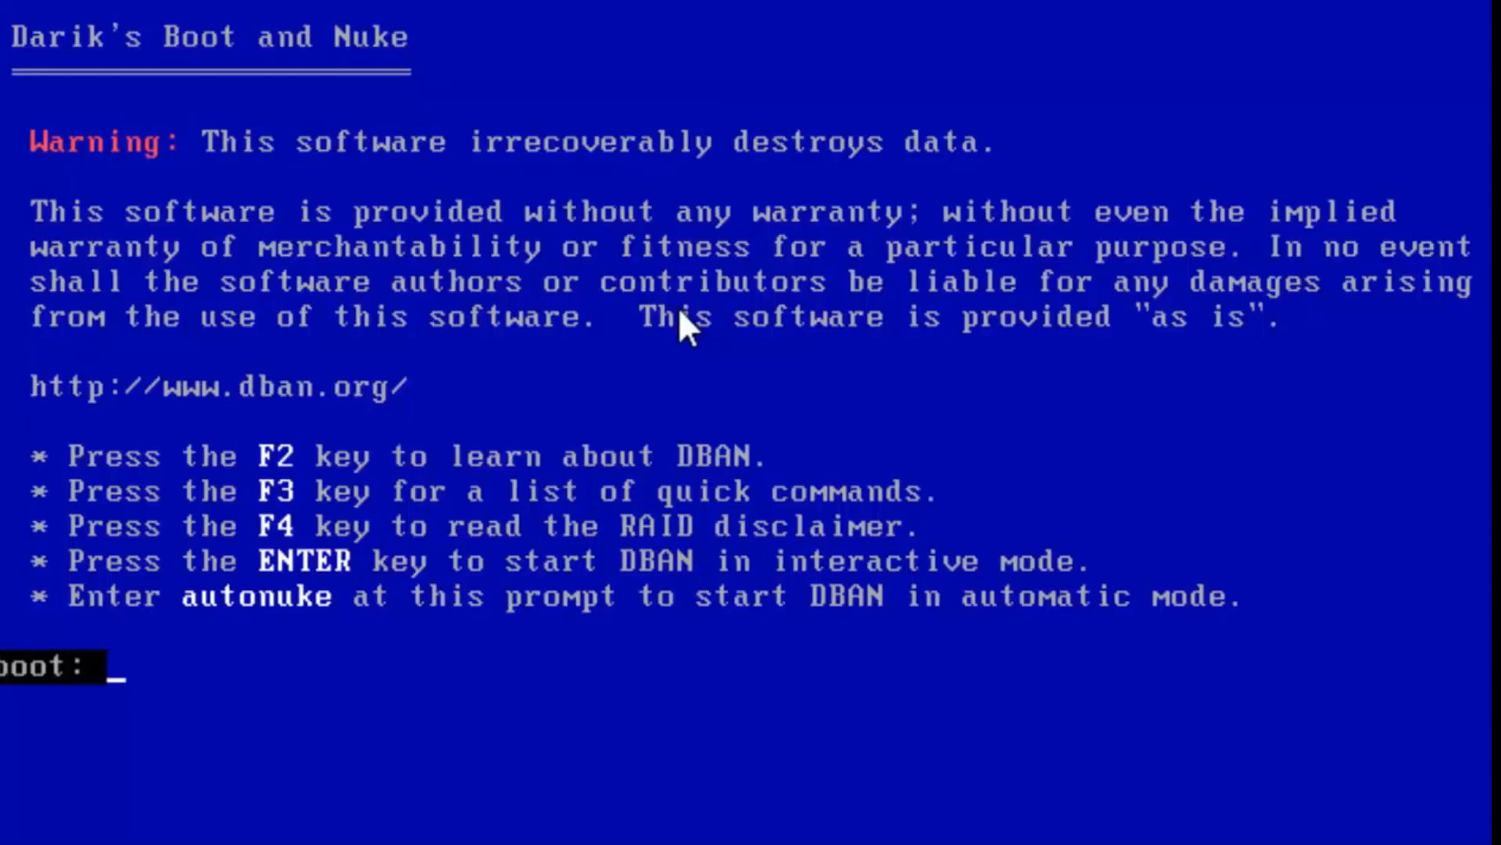
key(Return)
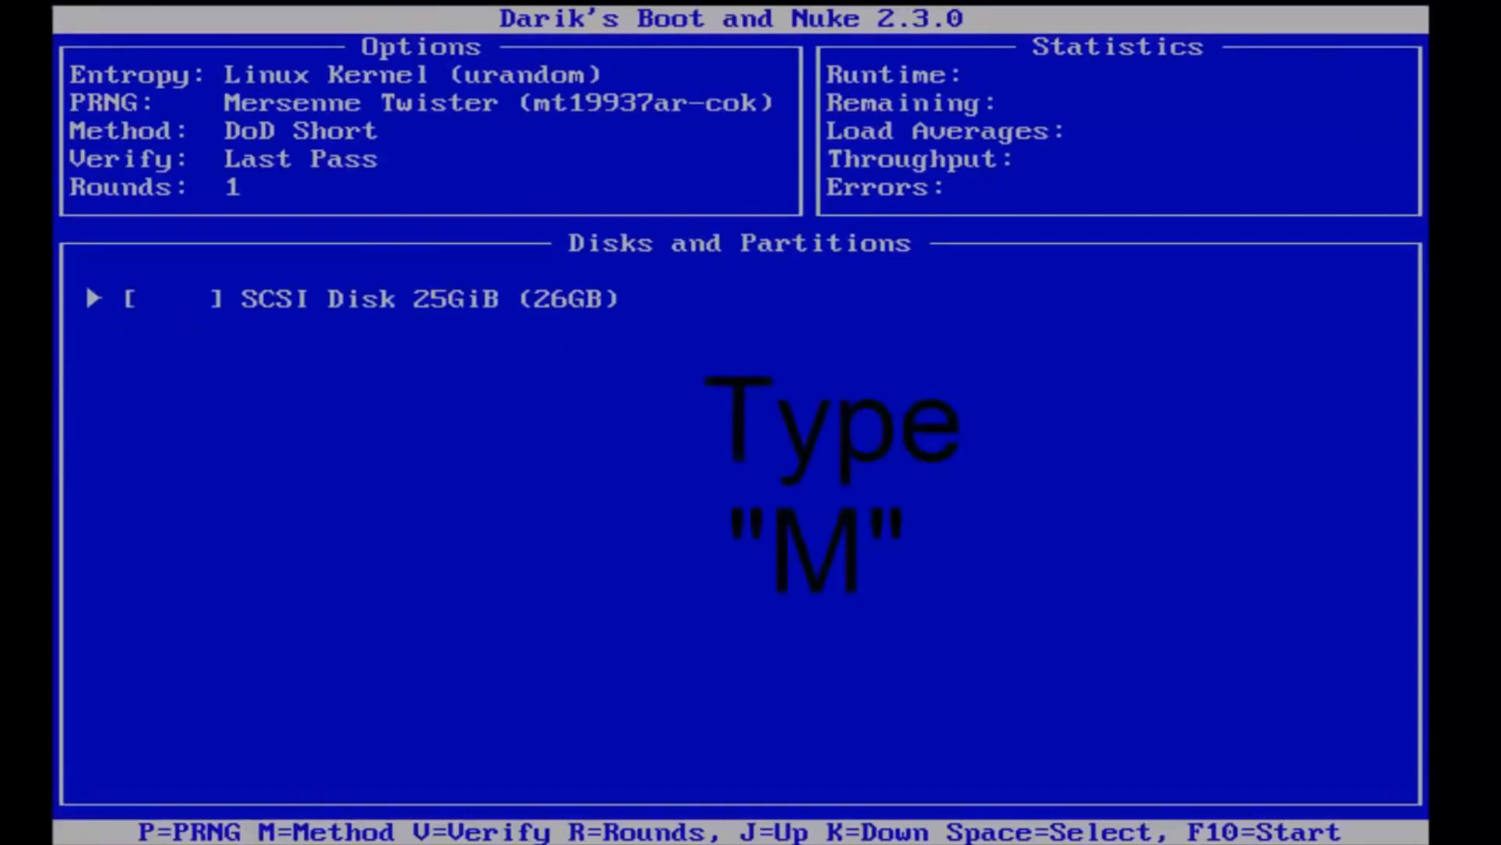
Step: Open the wipe methods and examine the description, security level and number of passes of each one
key(m)
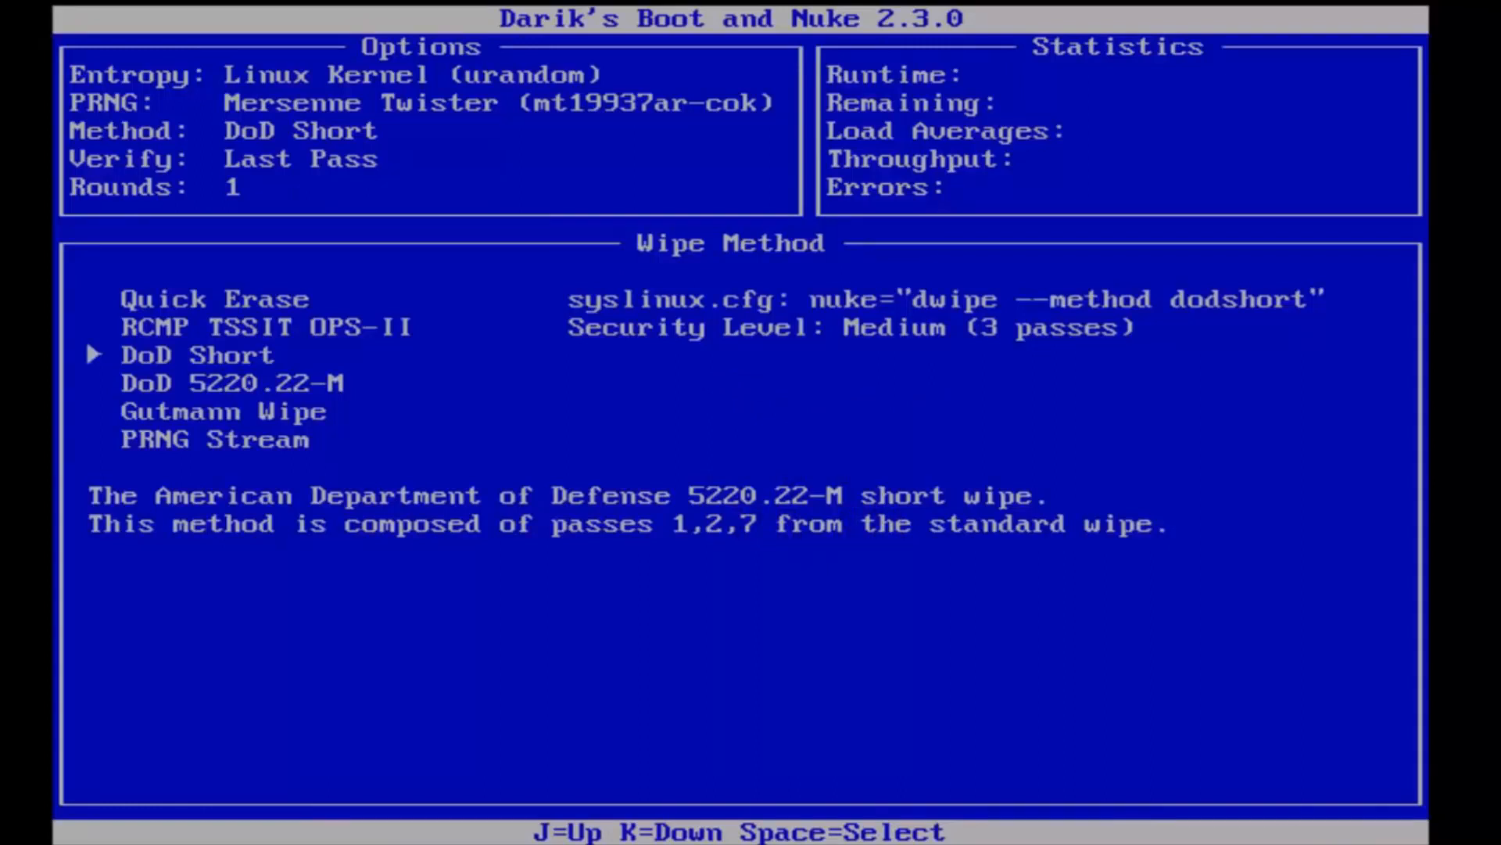
key(j)
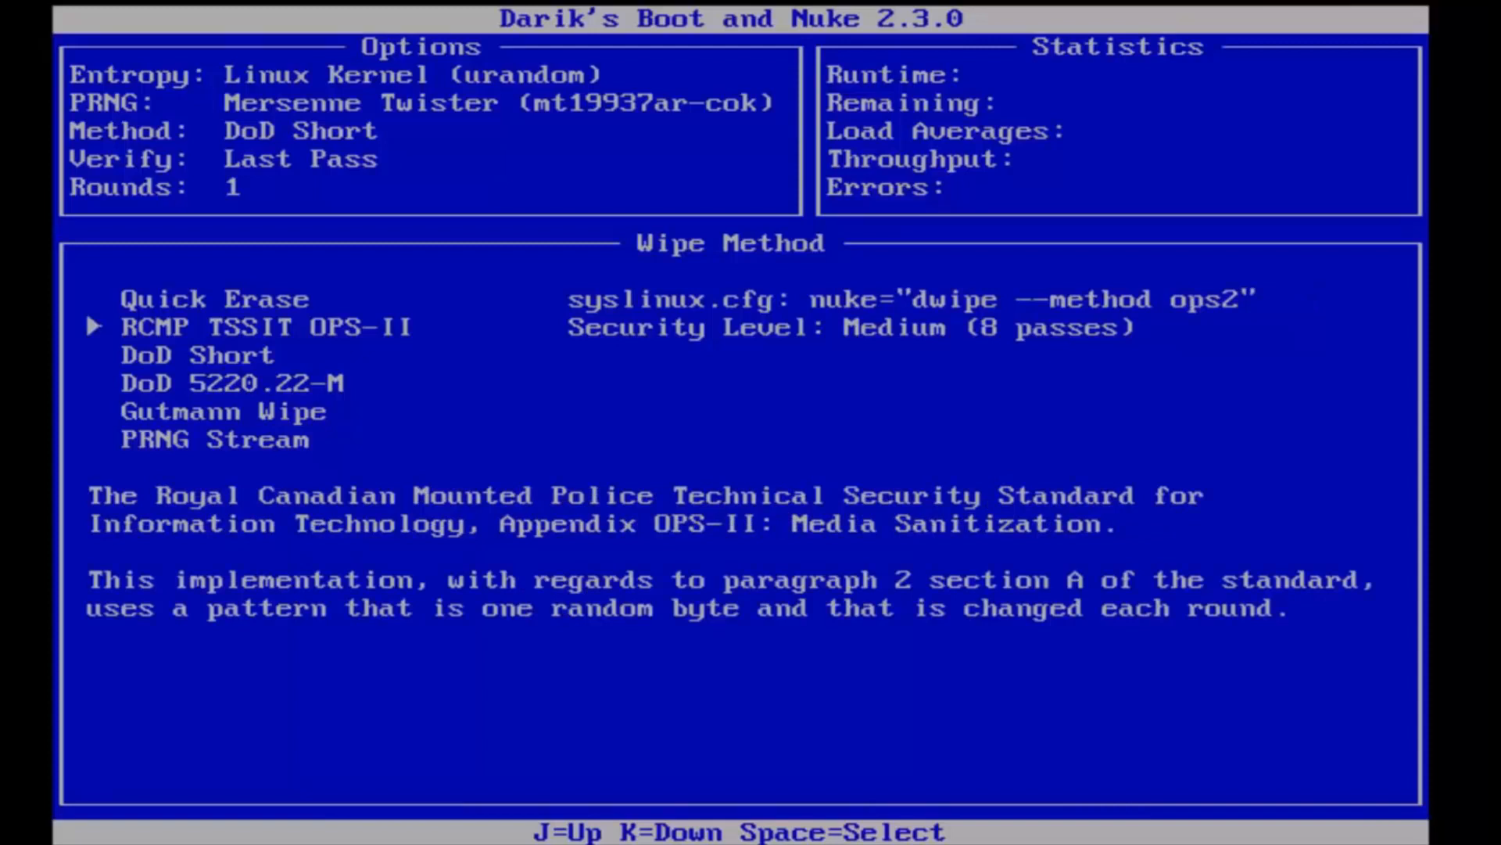
key(j)
key(k)
key(k)
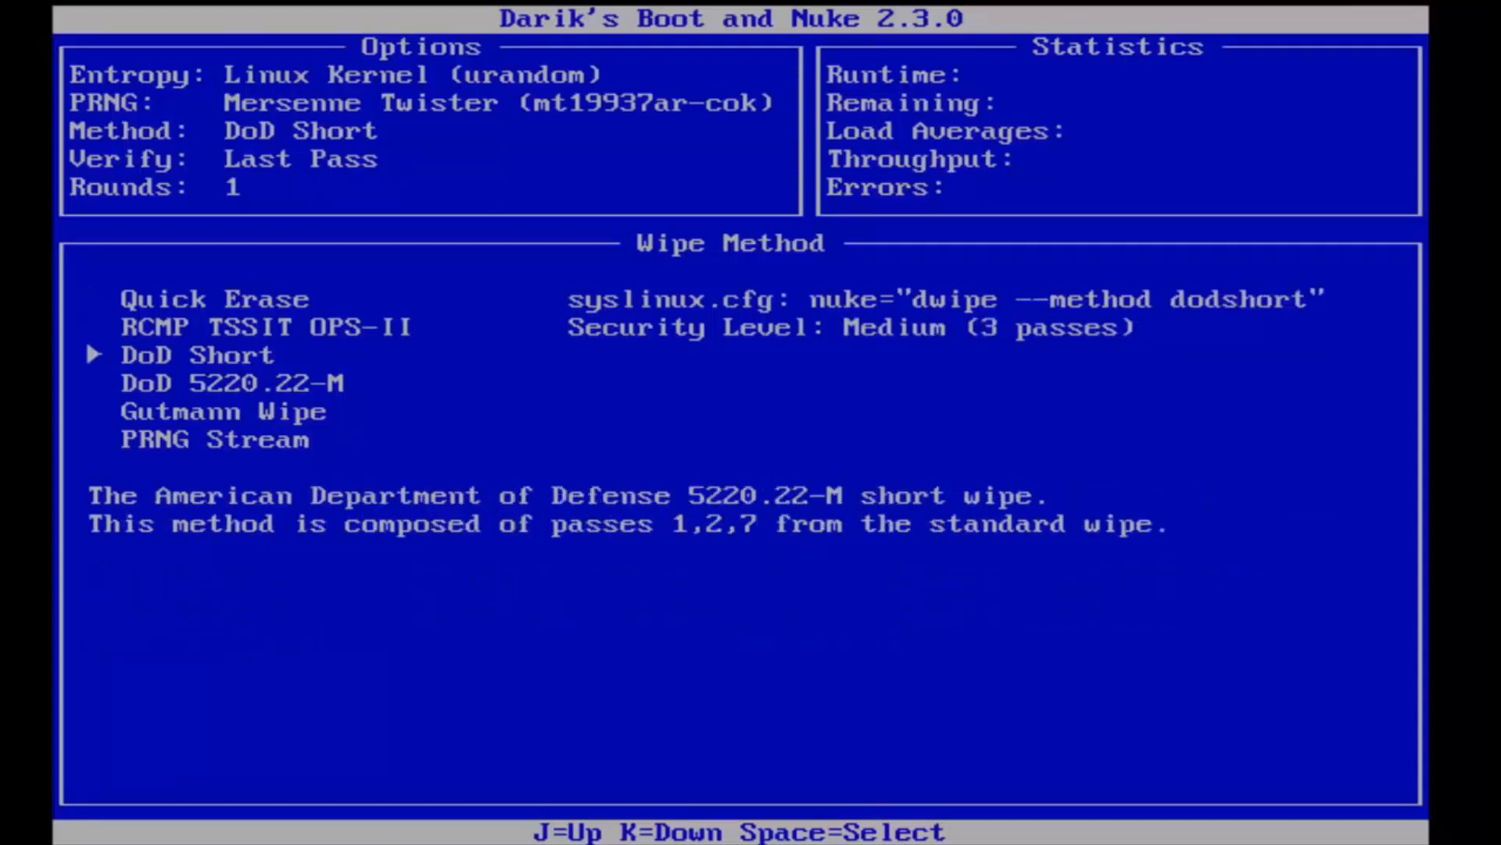
key(k)
key(k)
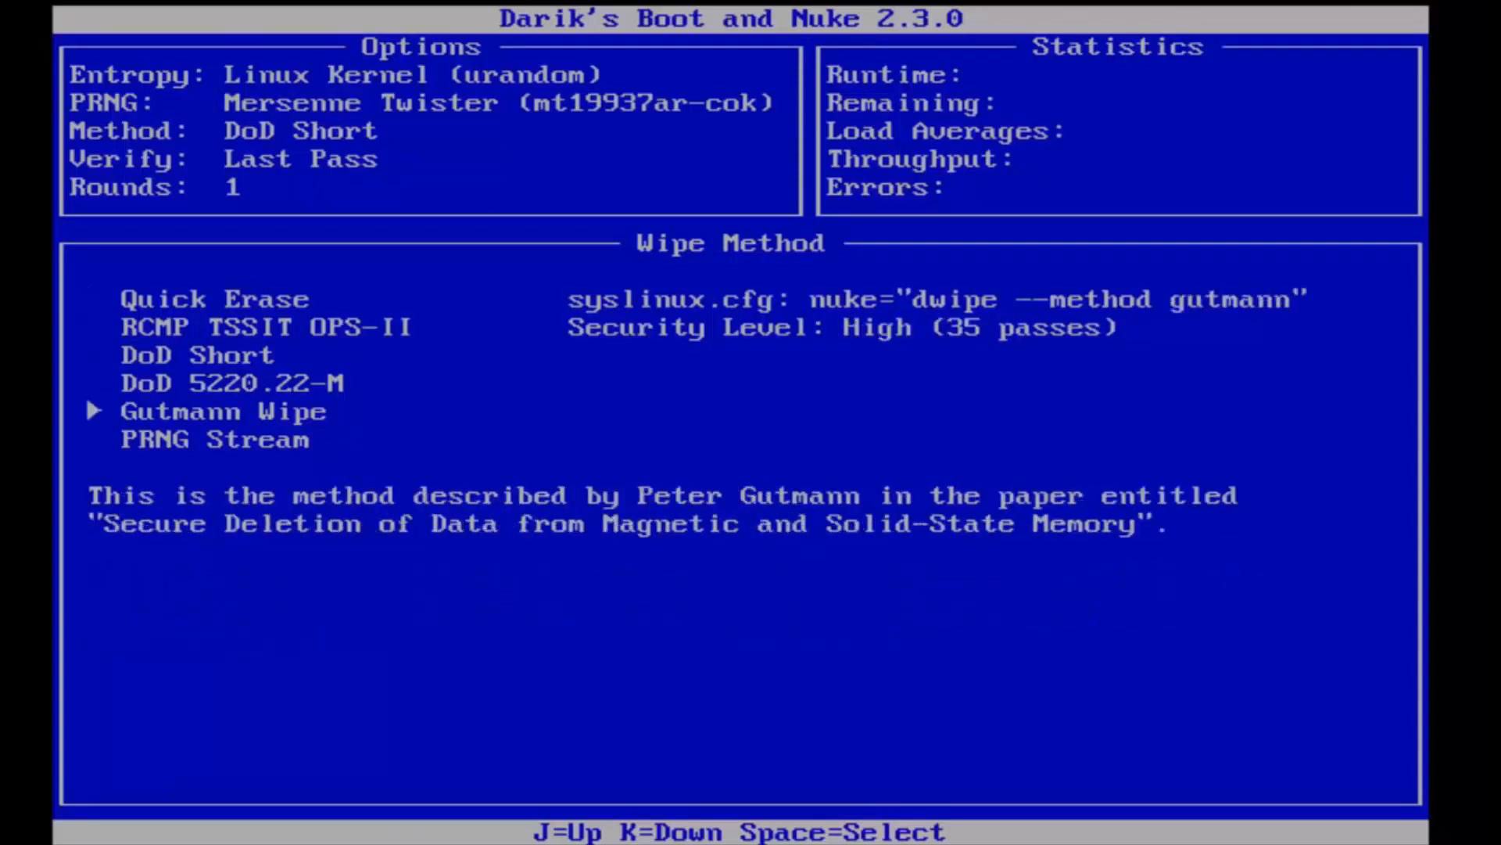
key(j)
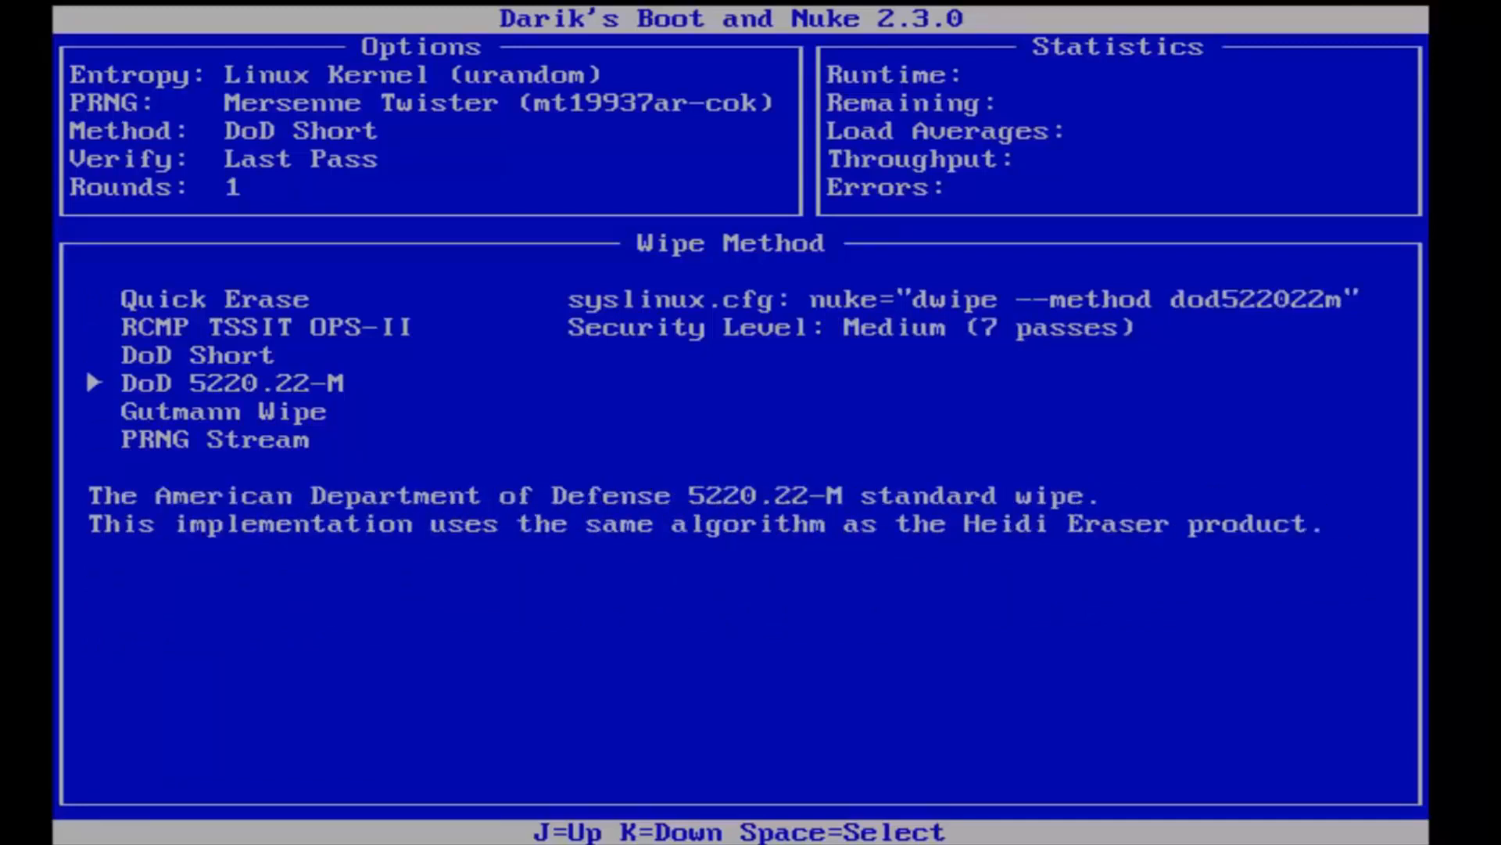
key(j)
key(j)
key(j)
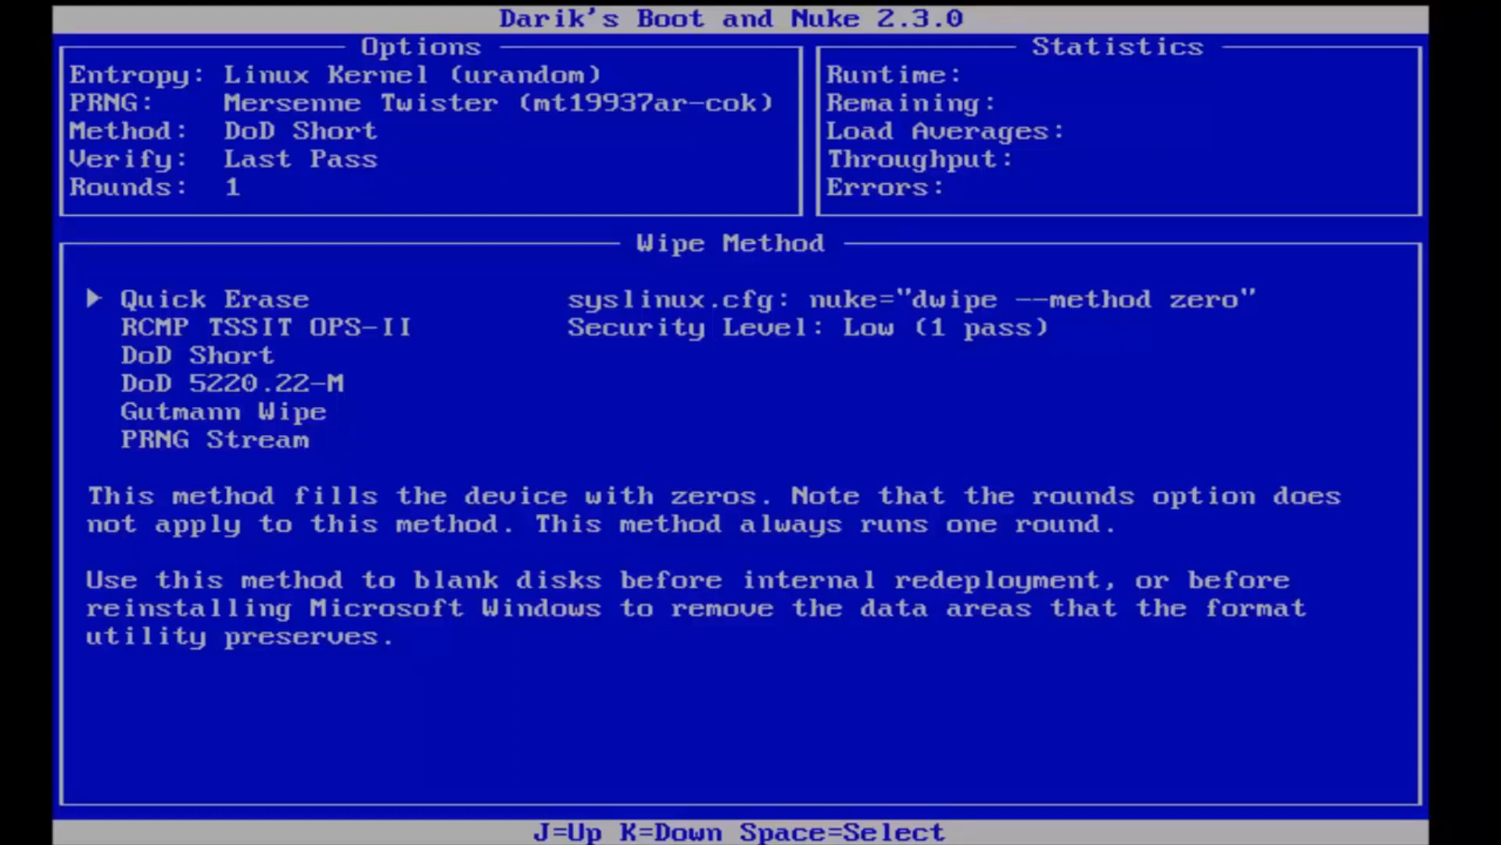
key(k)
key(k)
key(k)
key(k)
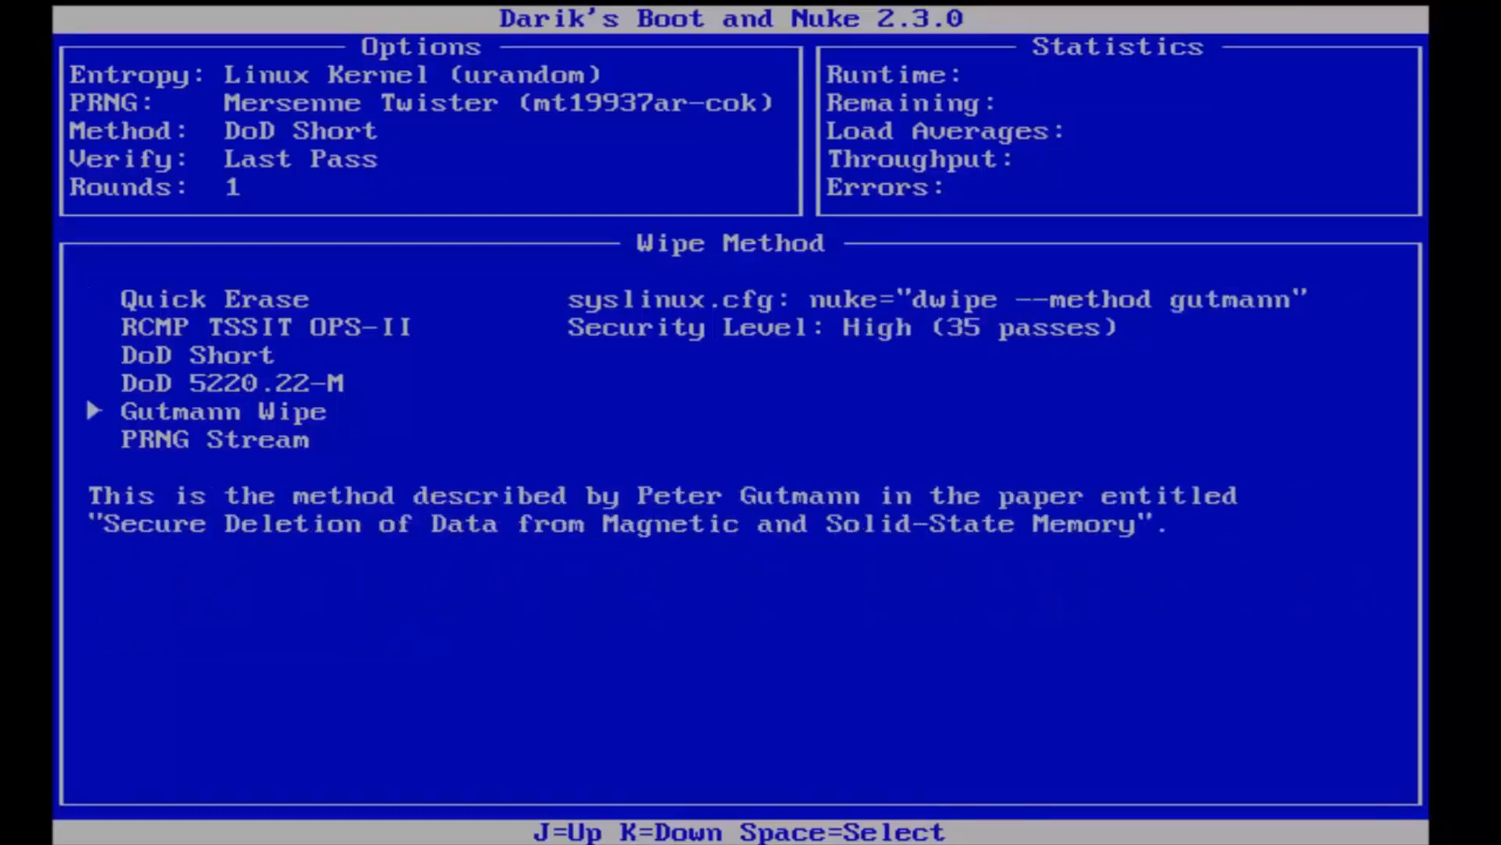
key(k)
key(j)
key(k)
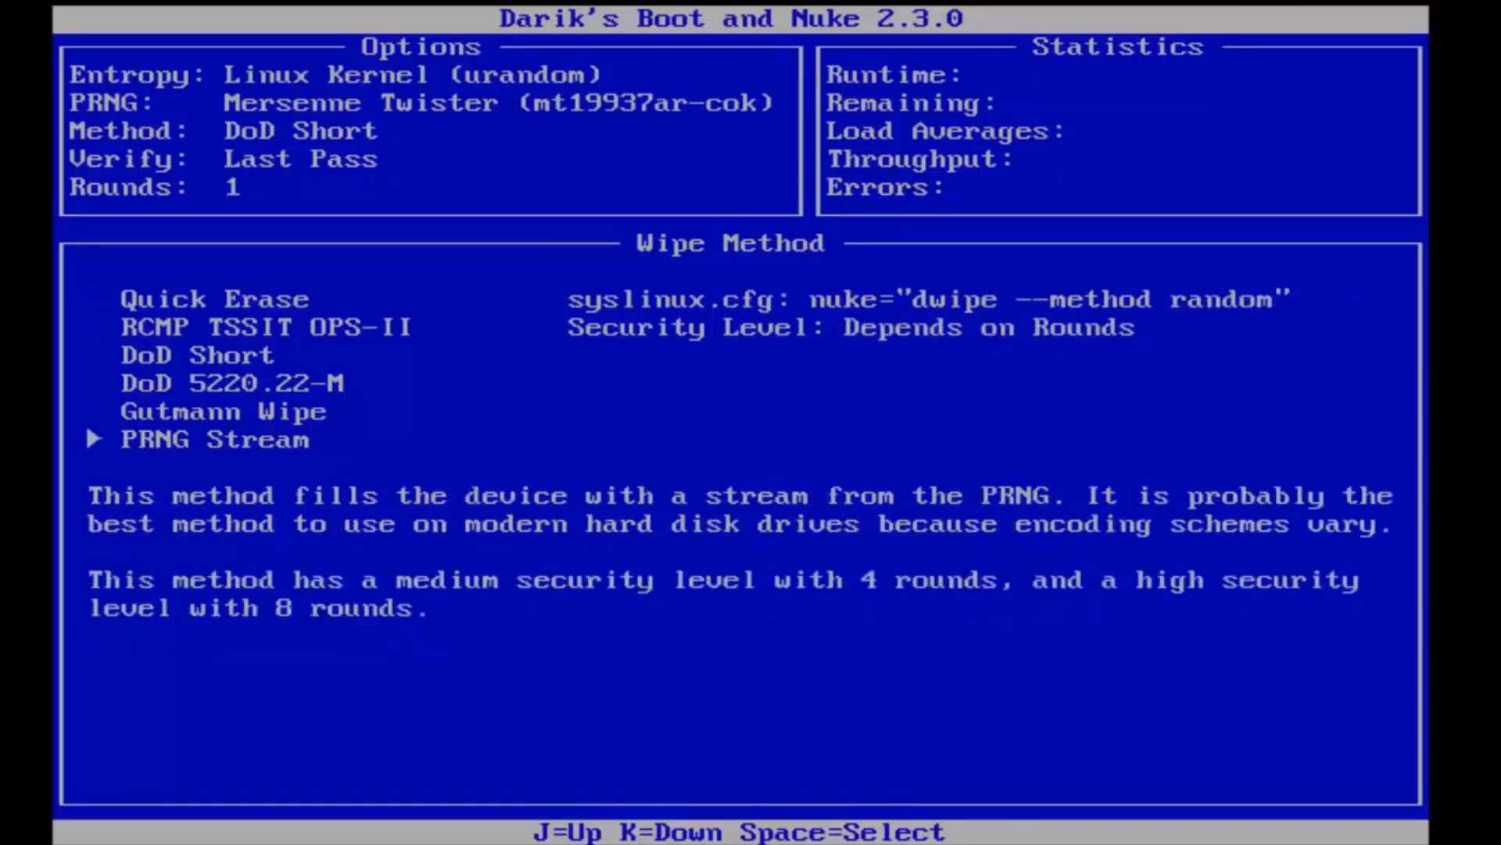
key(j)
key(j)
key(j)
key(j)
key(j)
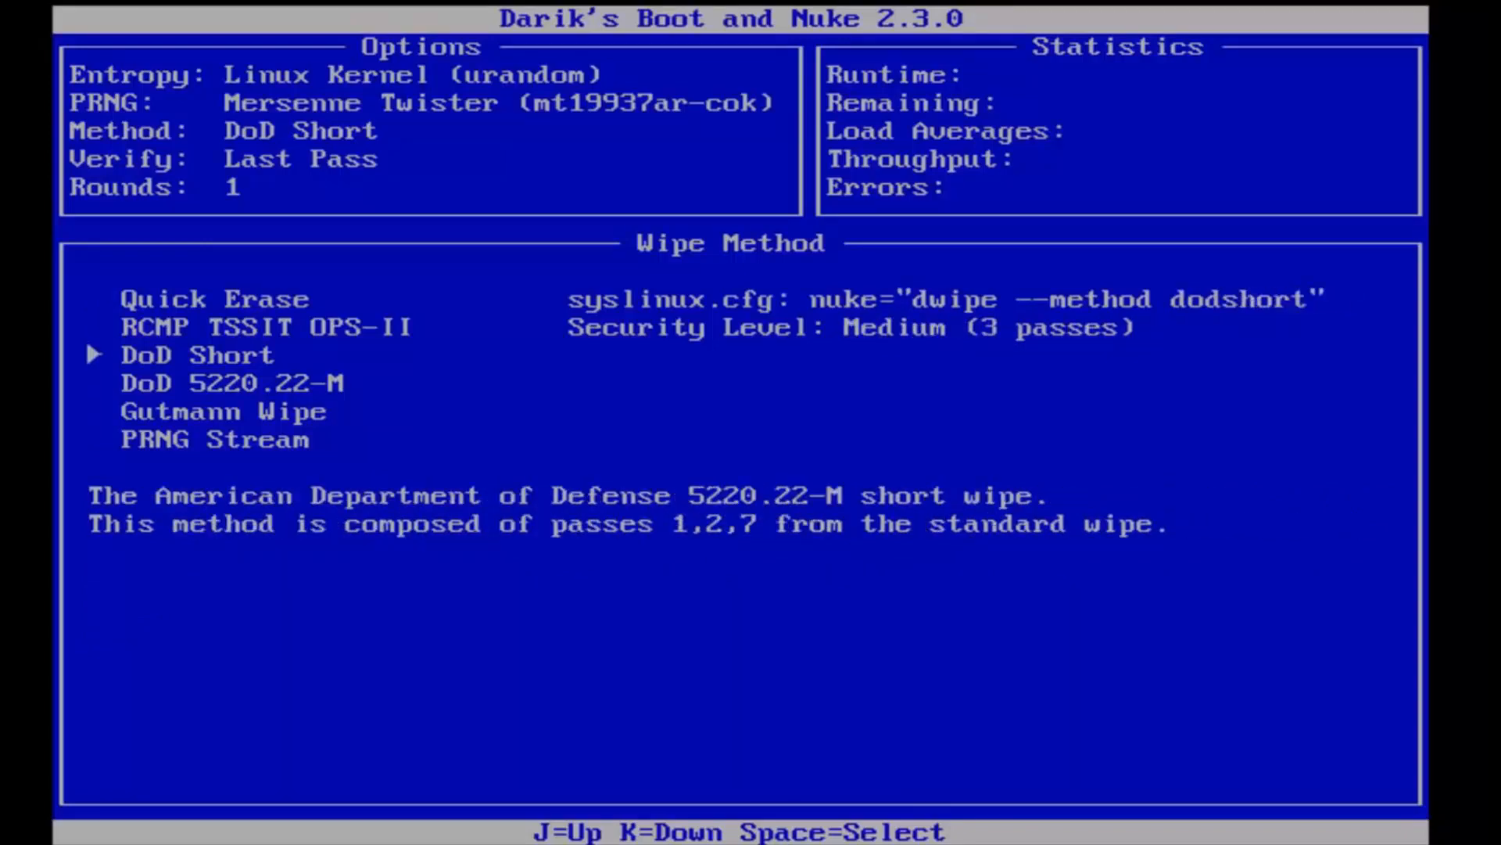
key(k)
key(k)
key(k)
key(k)
key(k)
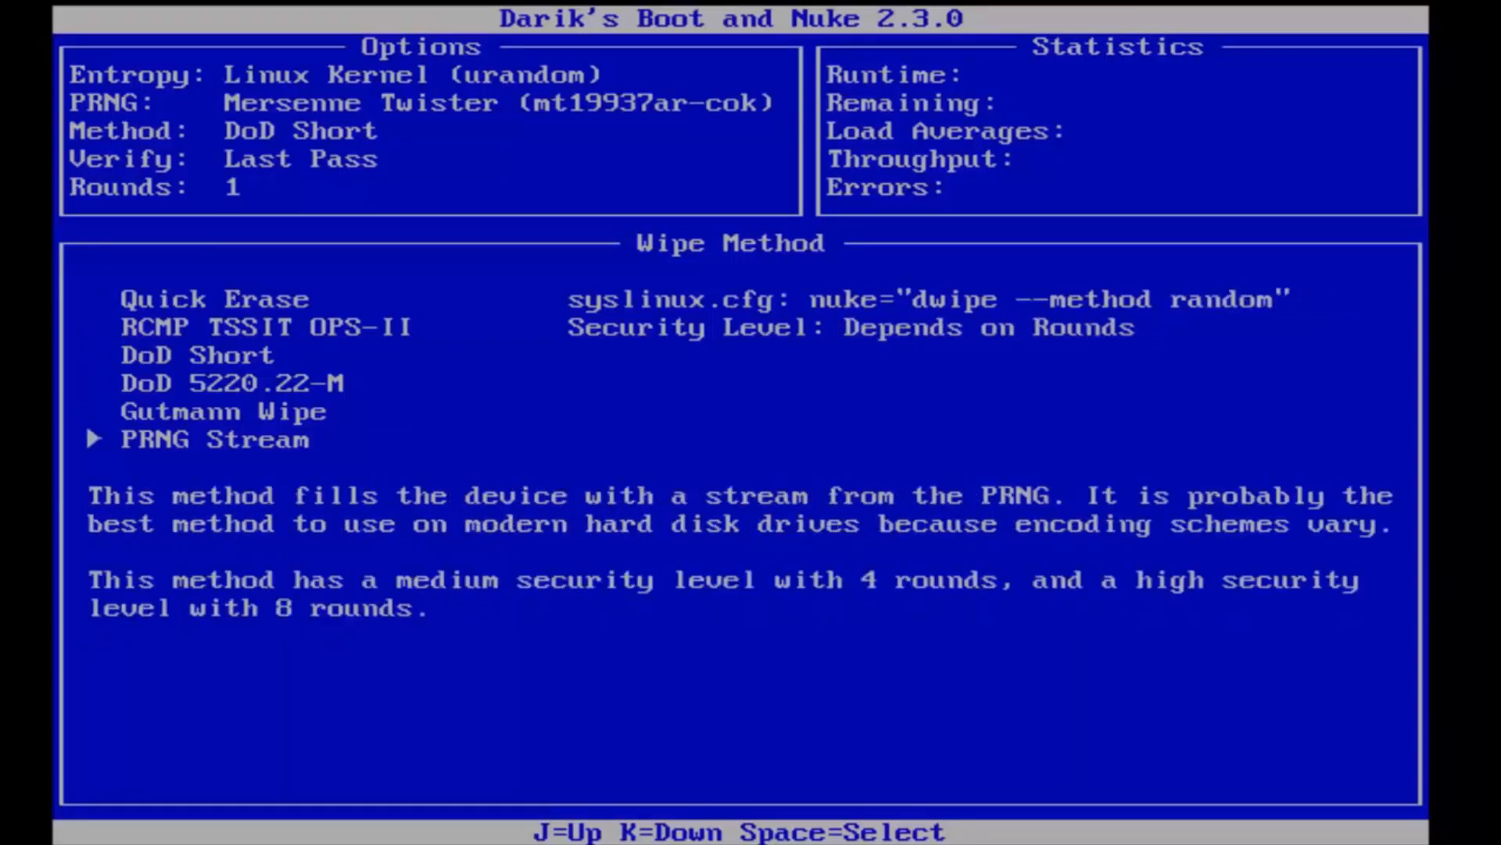
key(j)
key(j)
key(j)
key(j)
key(j)
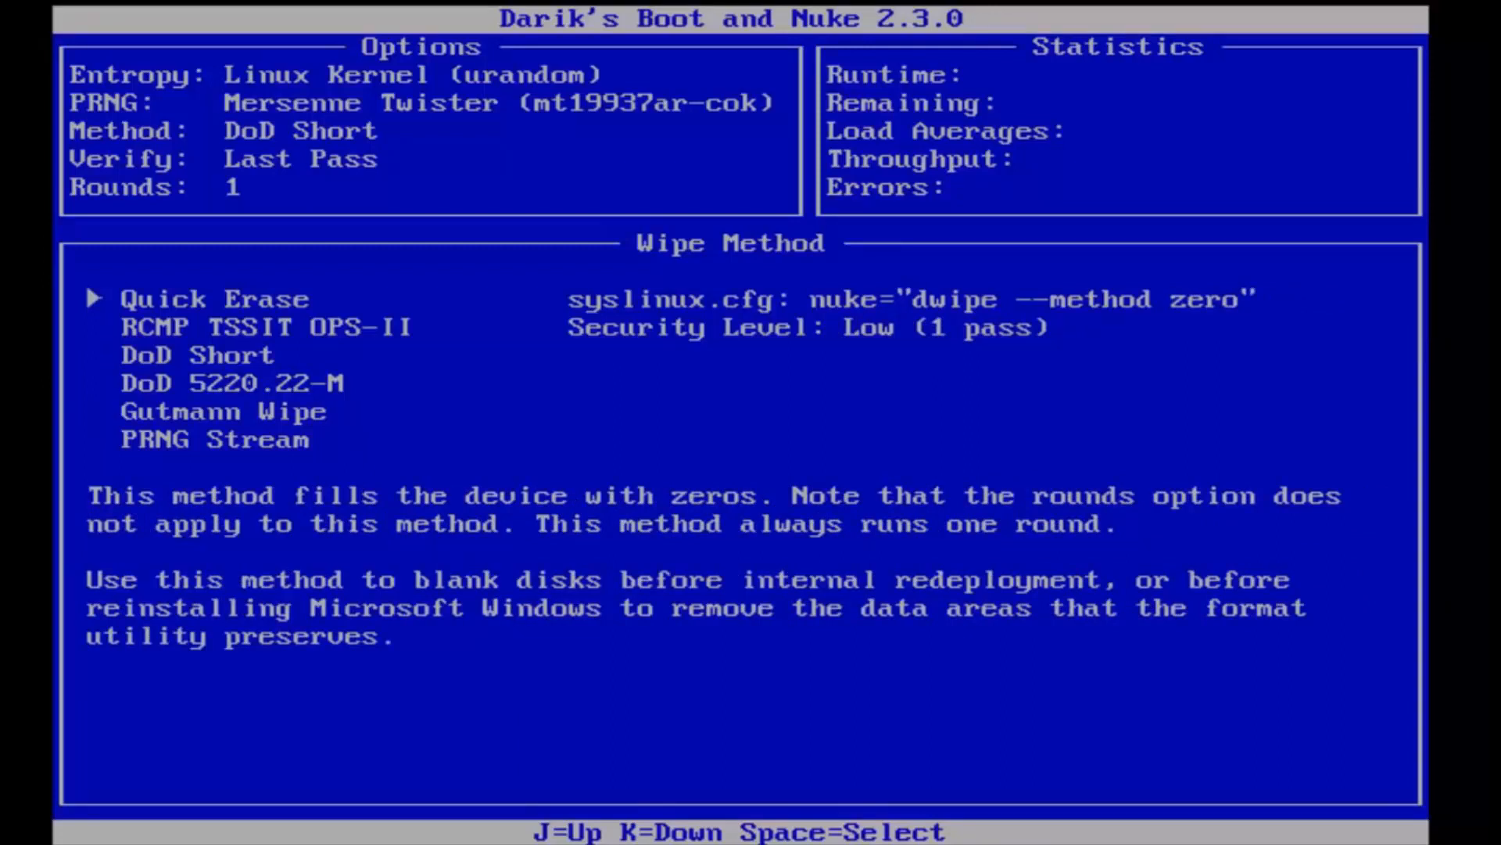
key(k)
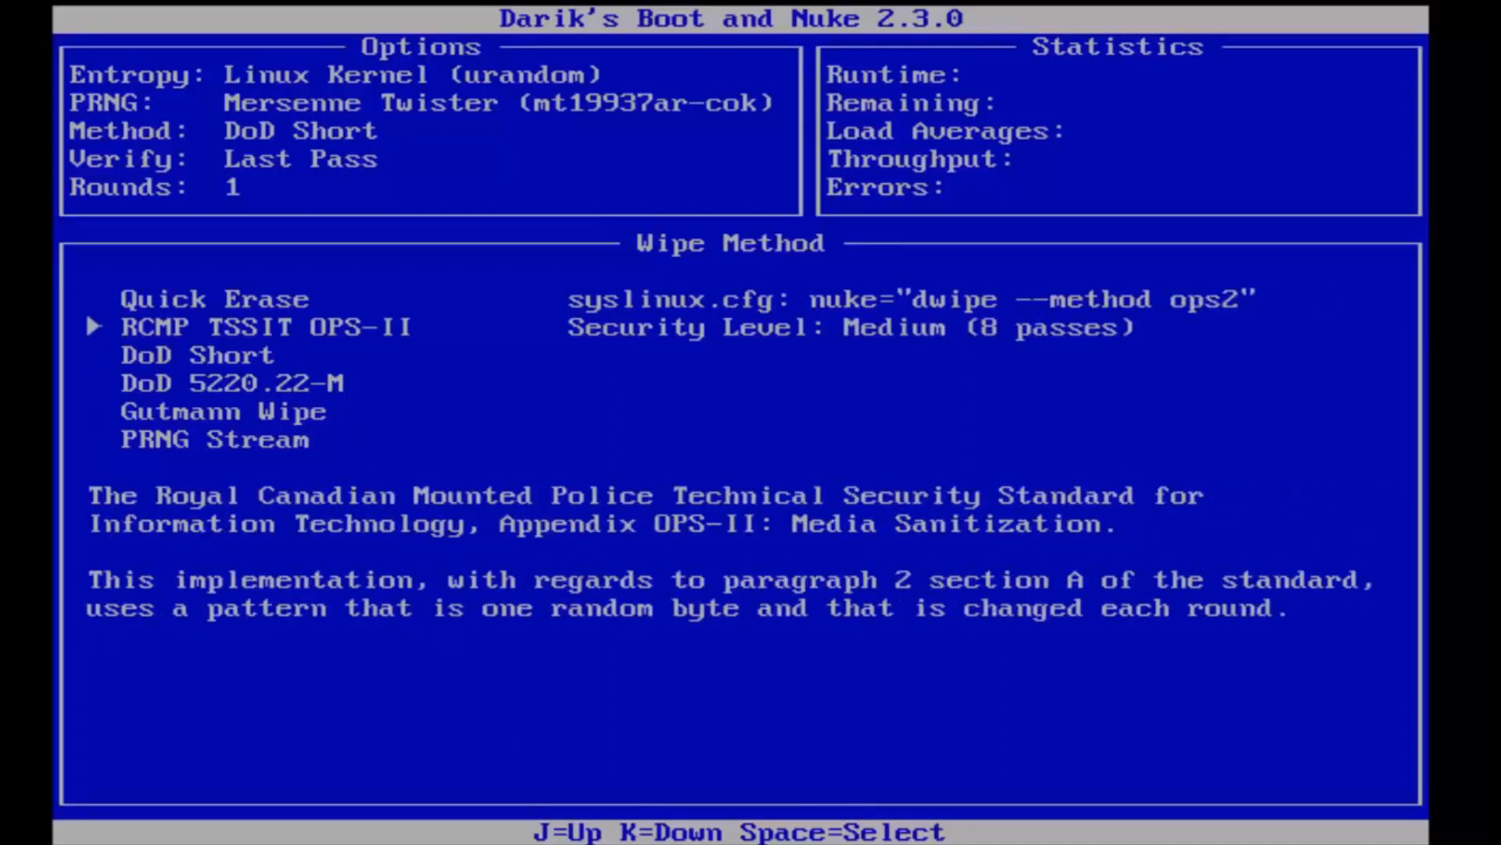
key(k)
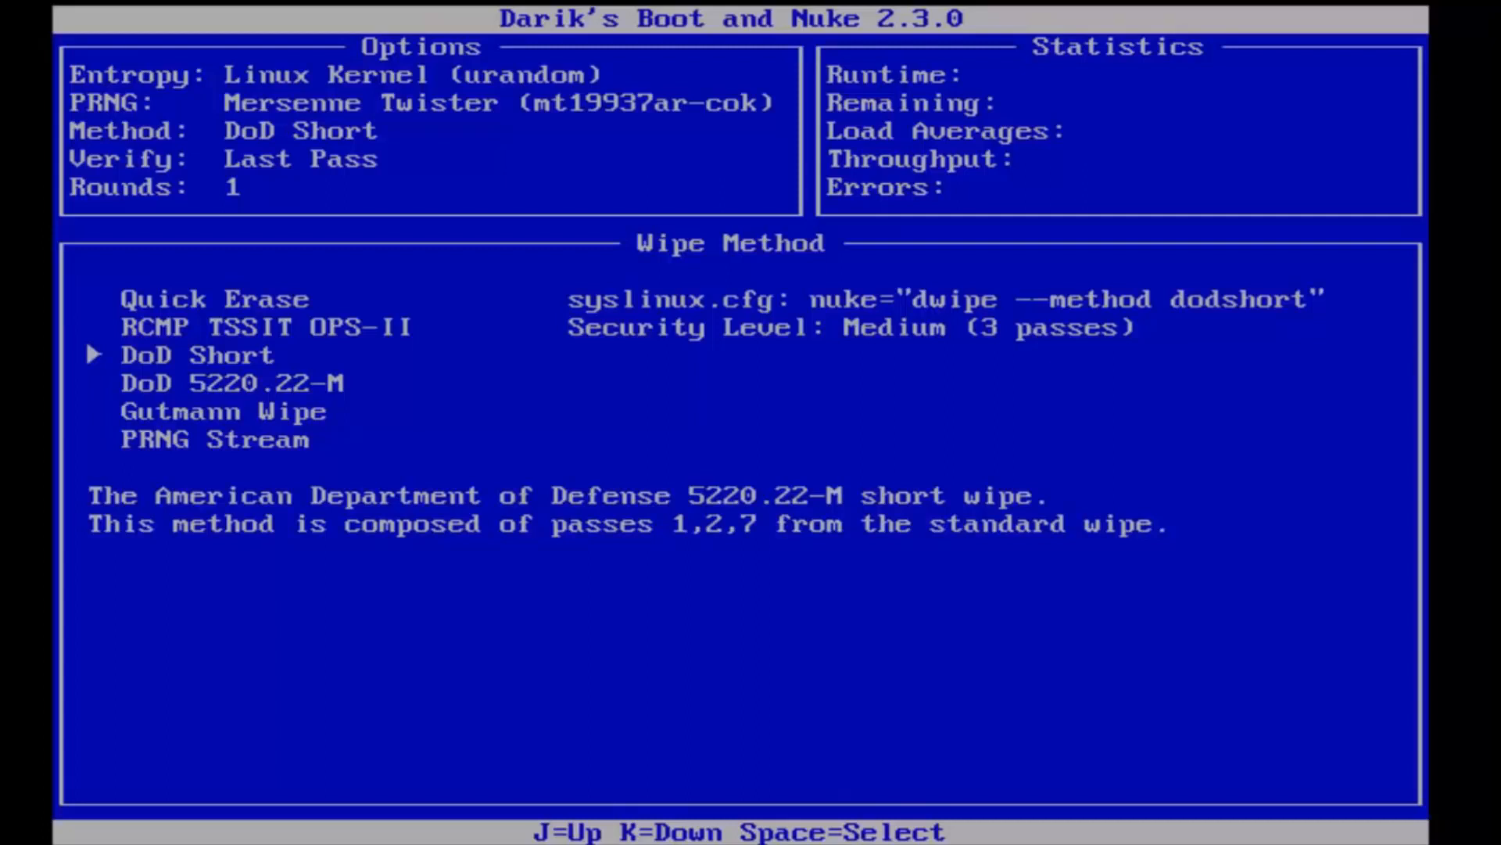
key(j)
key(j)
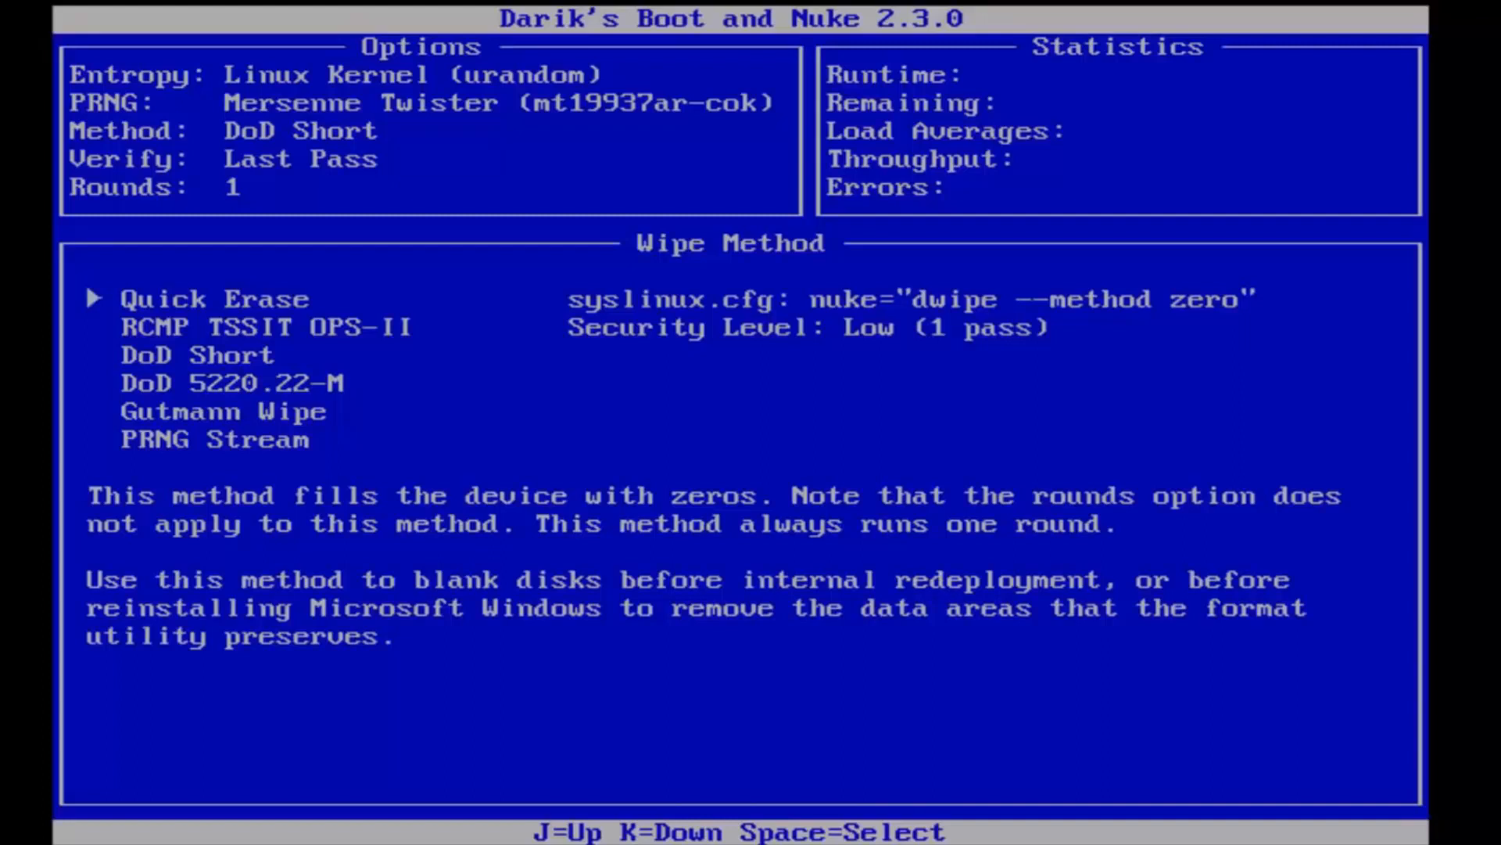
key(k)
key(k)
key(k)
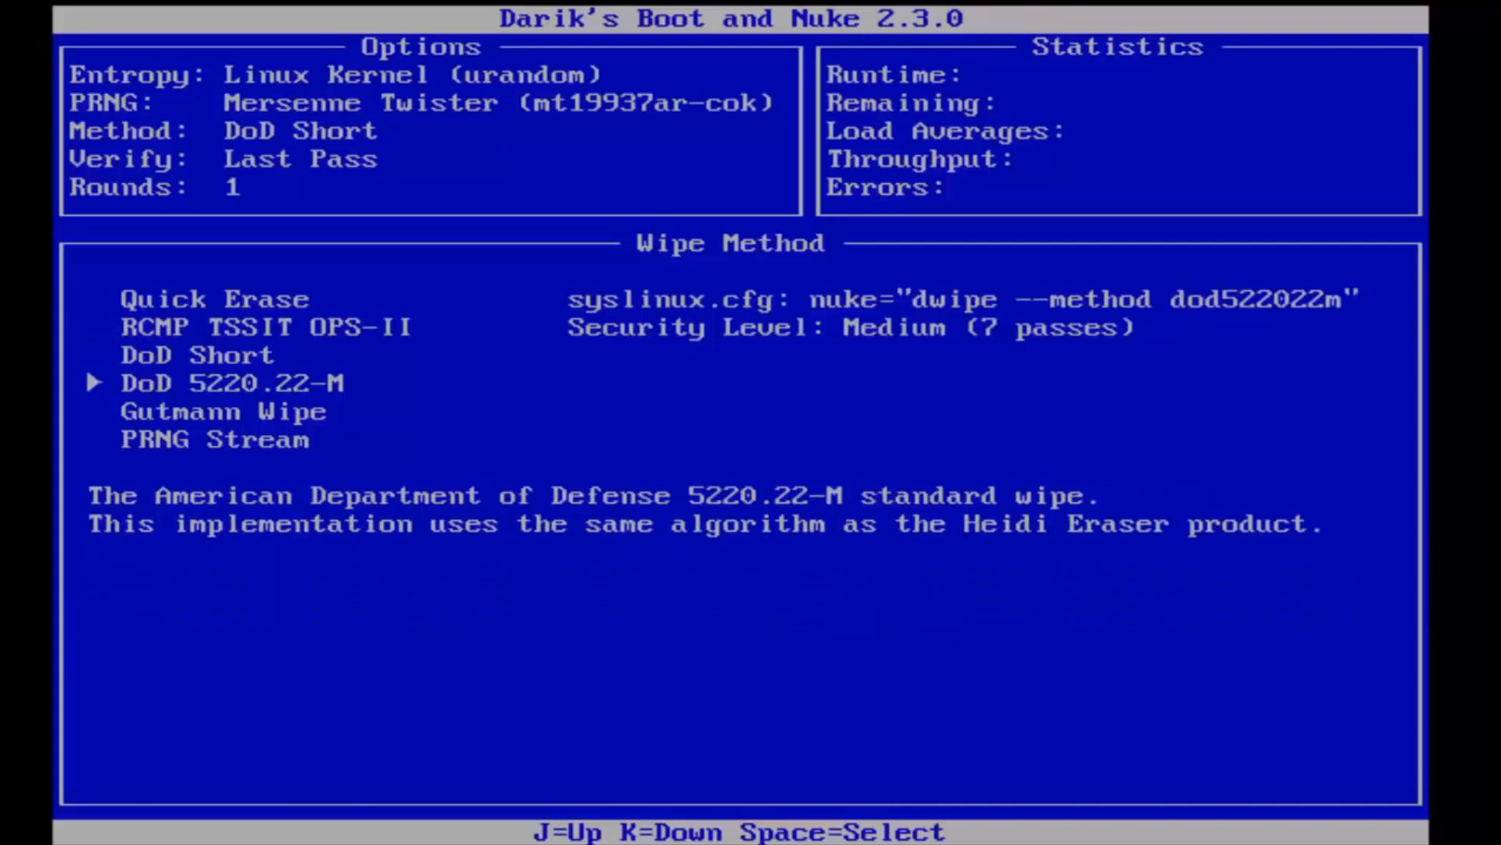
key(k)
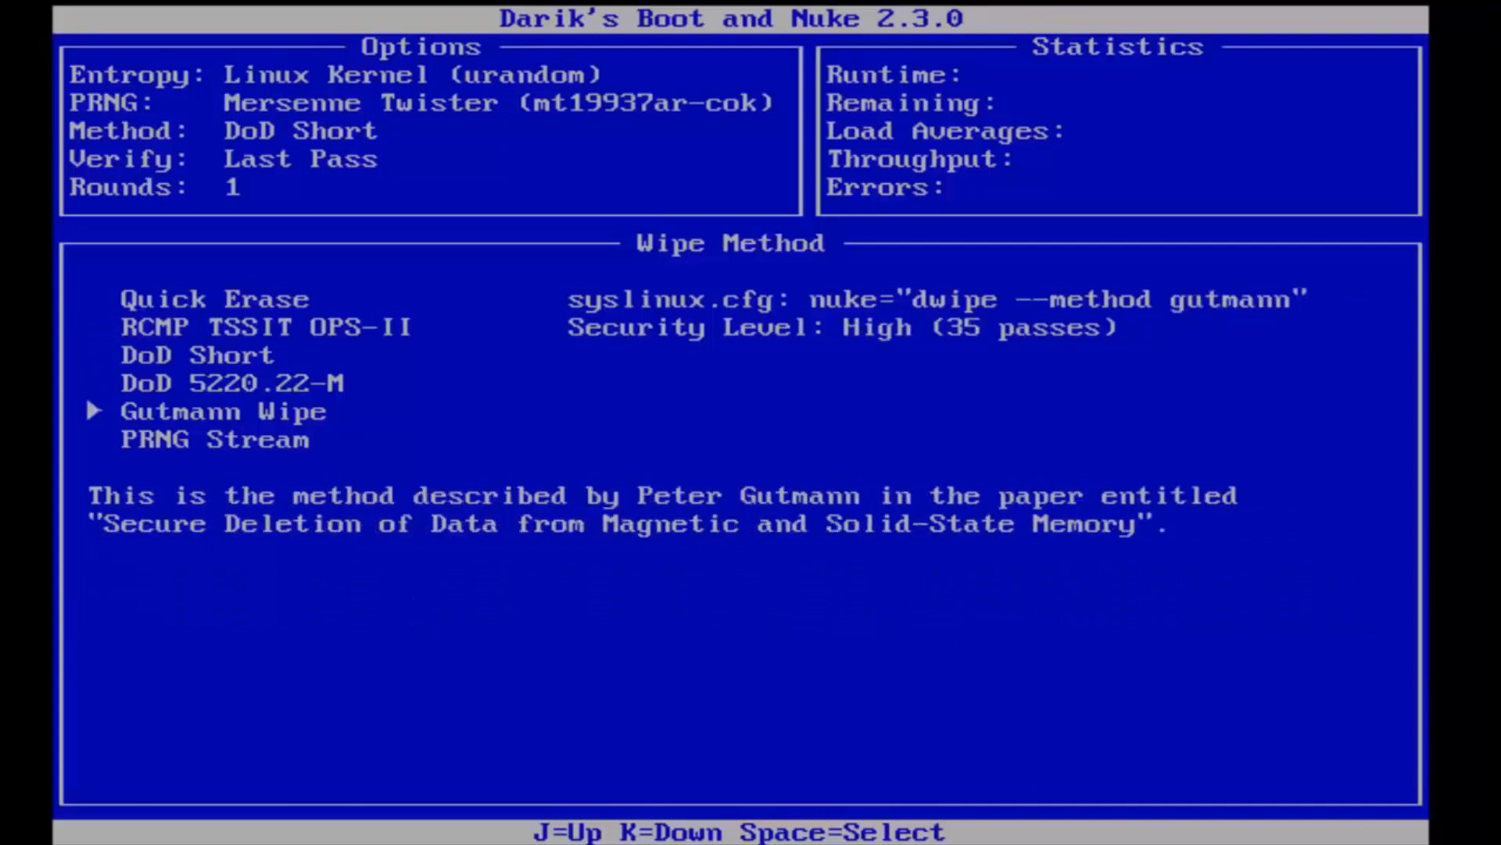
Step: Set the wipe method to Quick Erase
key(j)
key(j)
key(j)
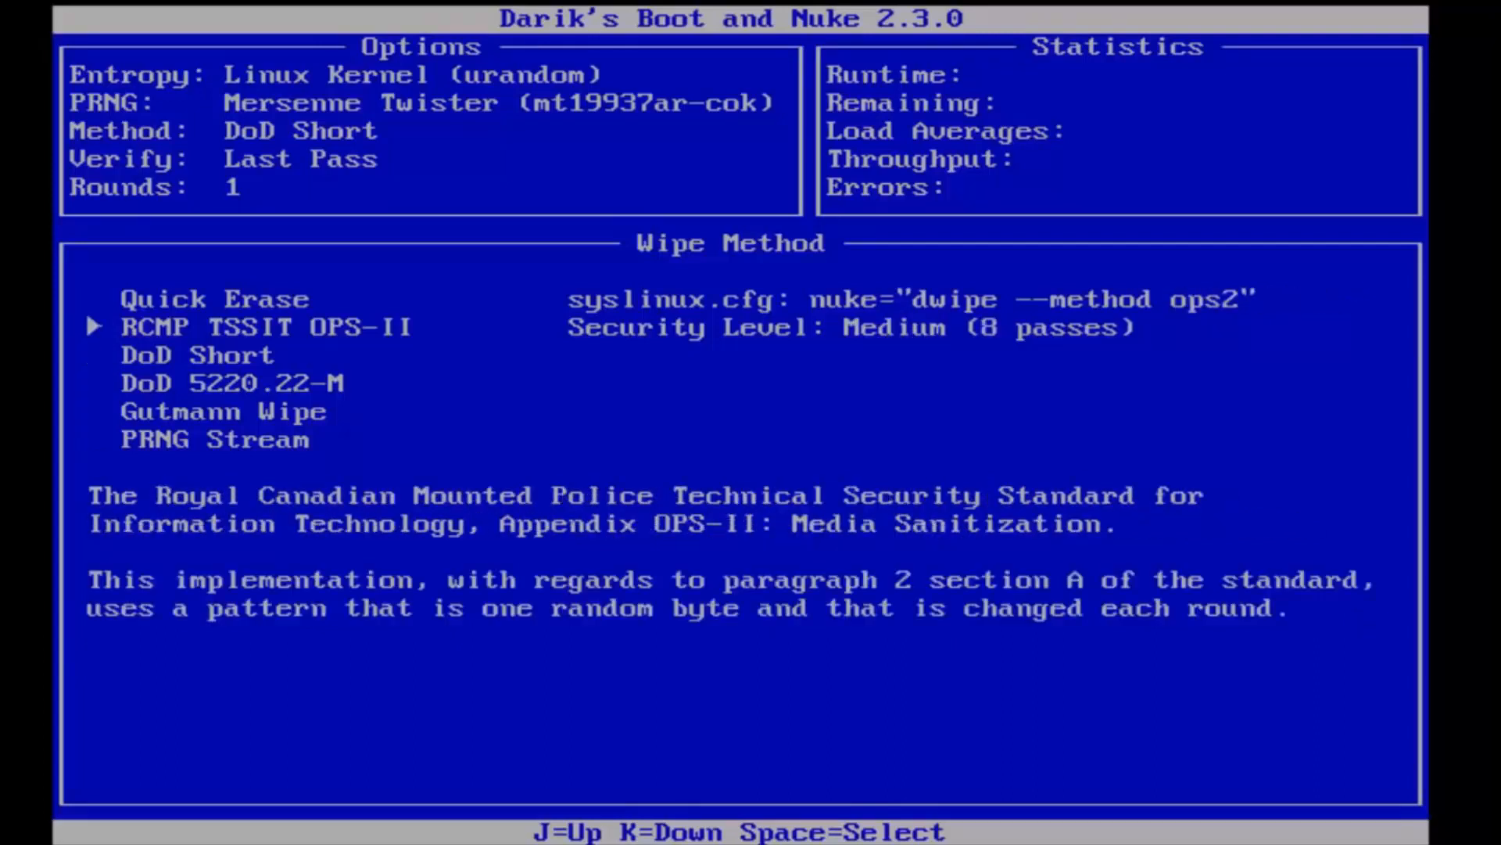
key(j)
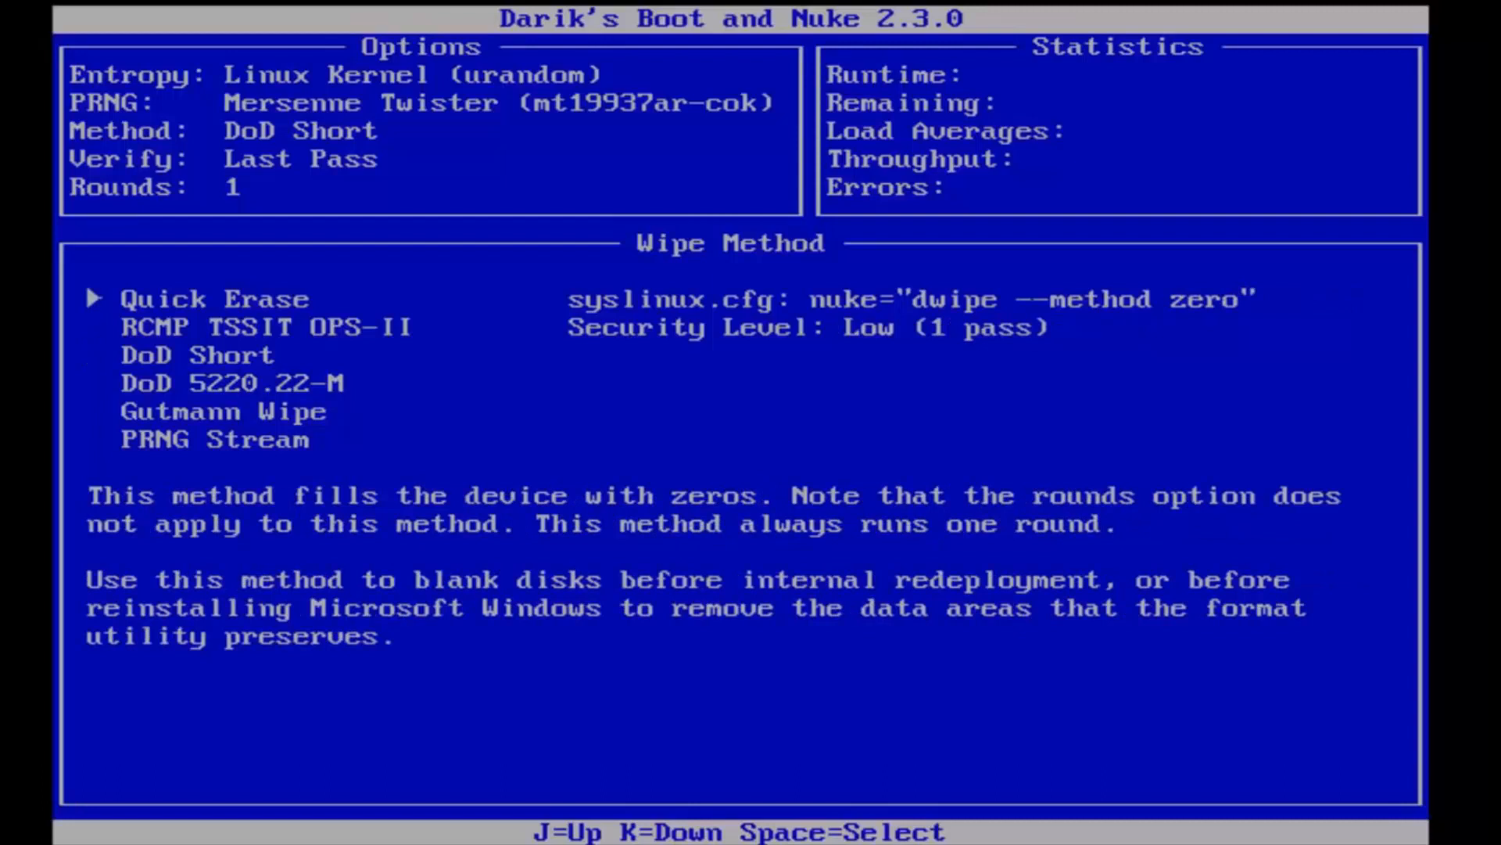
key(space)
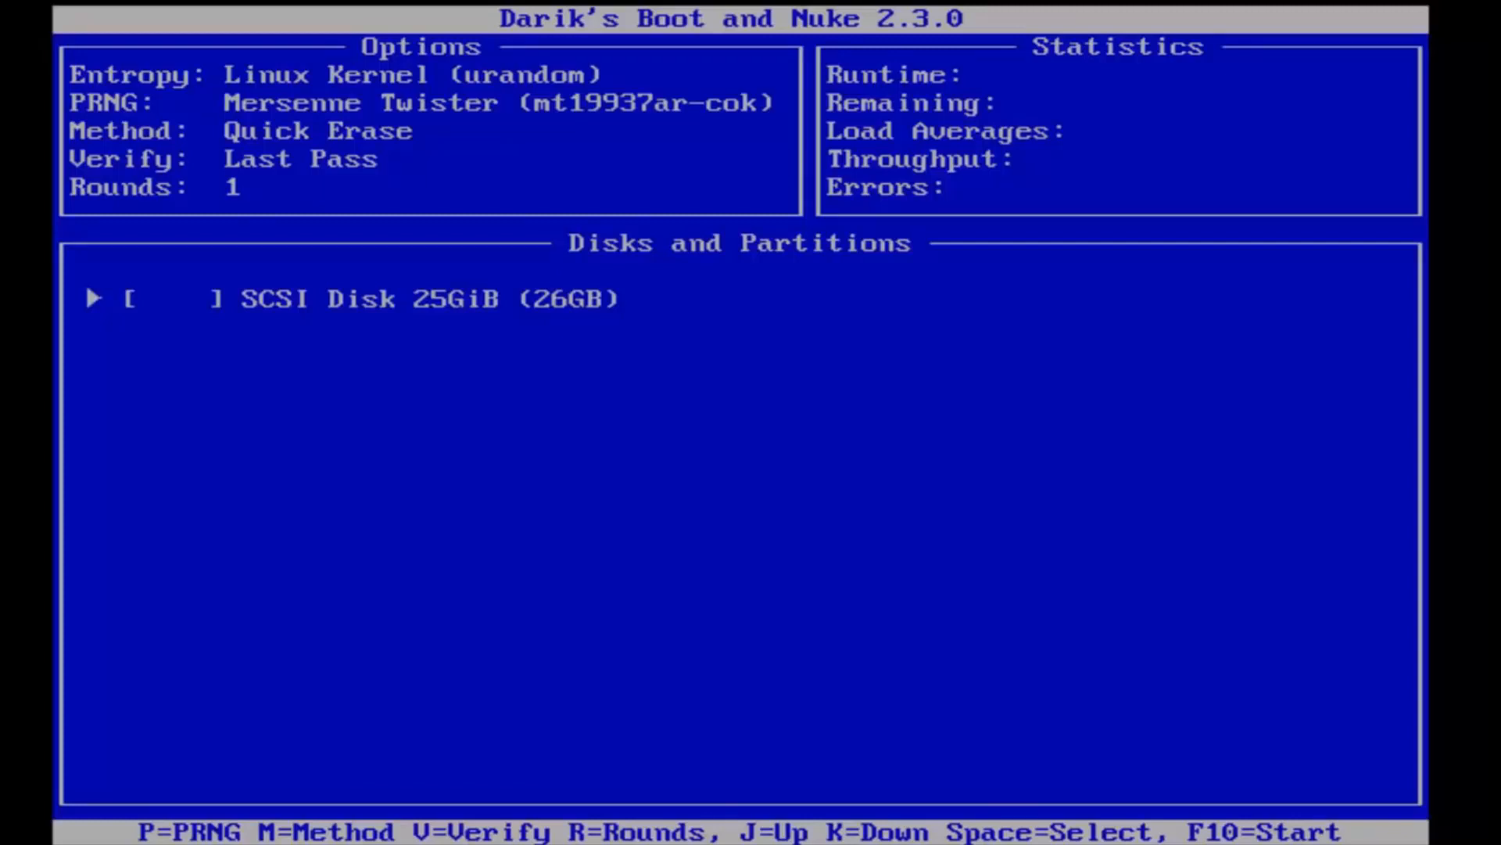
Step: Mark the 25GiB SCSI disk for wiping and start the wipe
key(space)
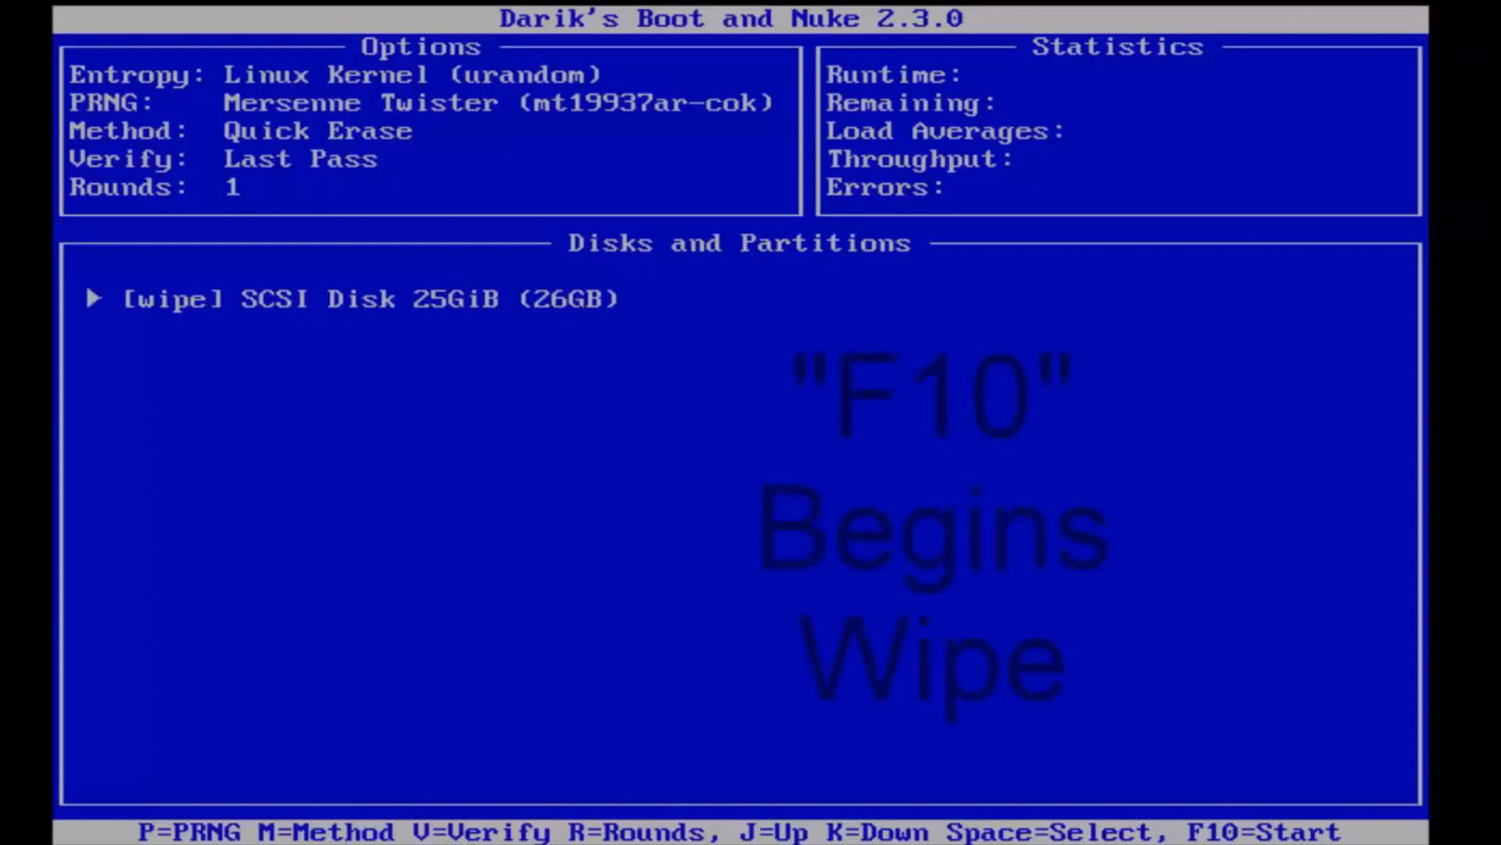
key(F10)
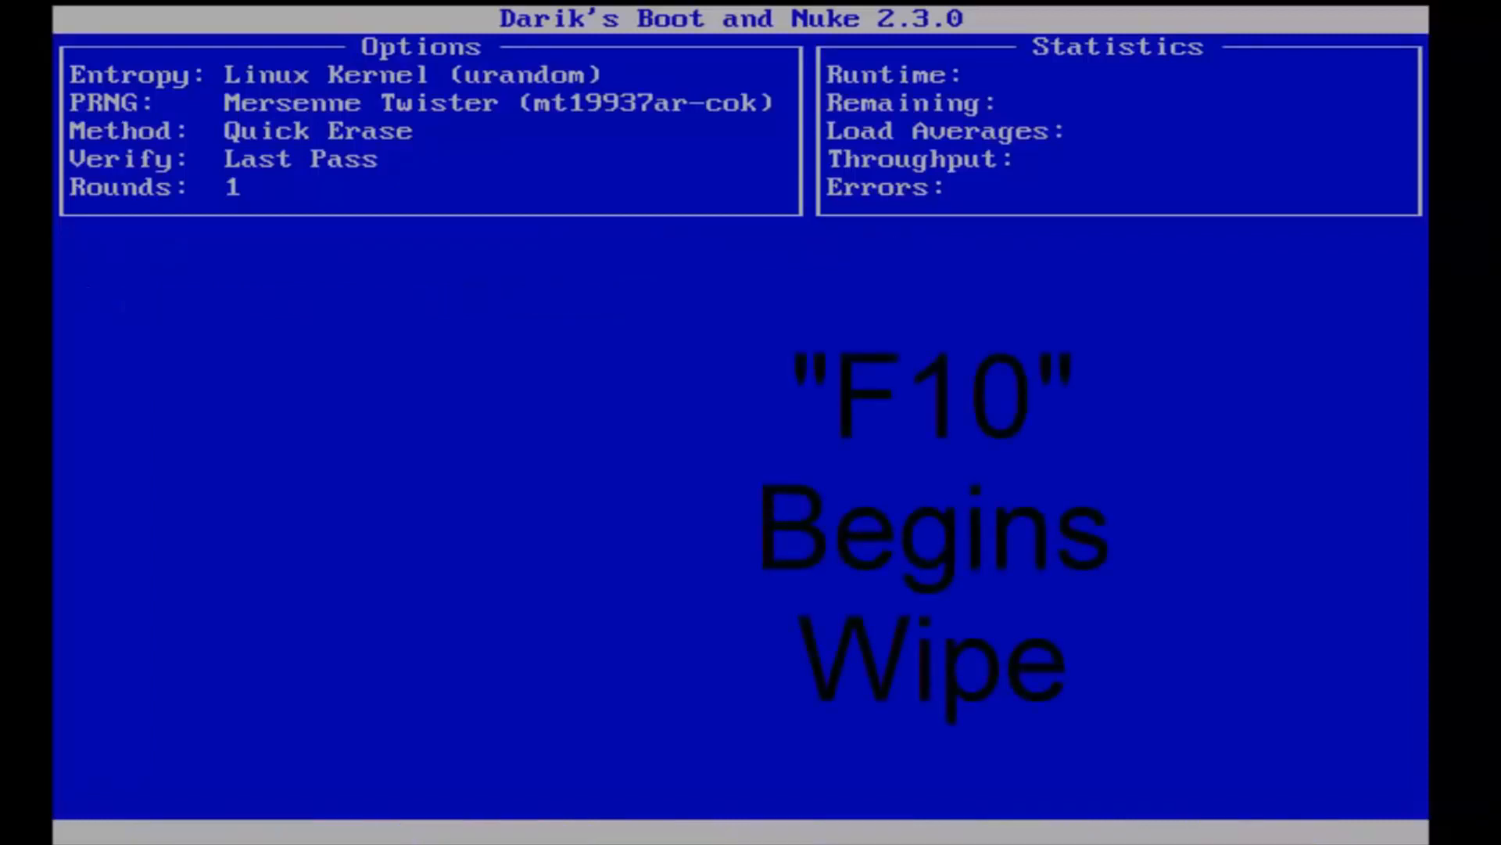